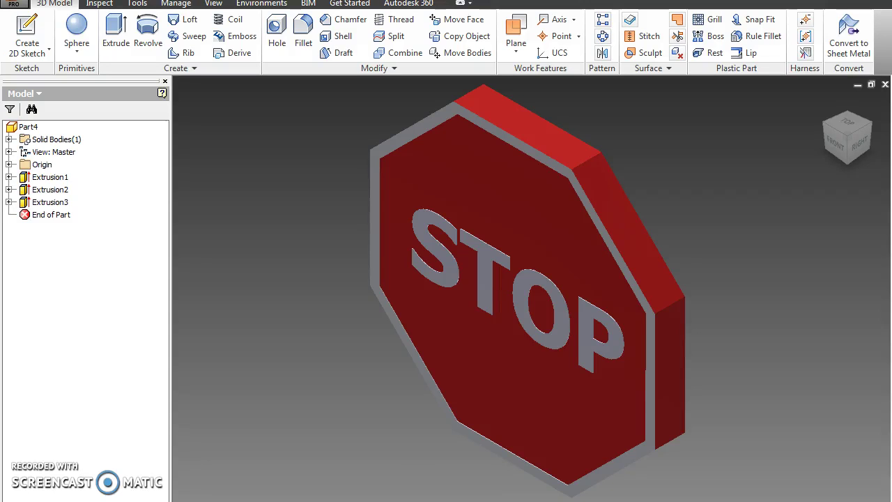
Select the front face of the finished STOP sign model
left_click(483, 328)
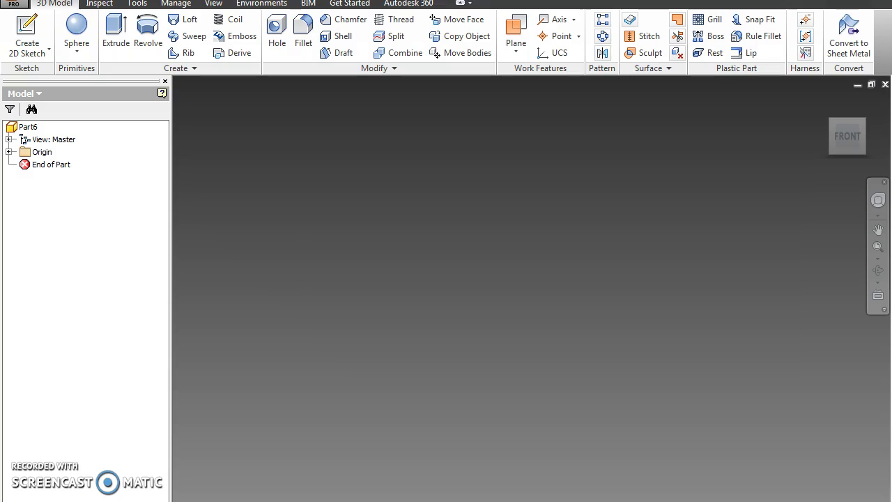
Create Part7 from the Standard (in).ipt English template and begin a new 2D sketch
key("alt+f")
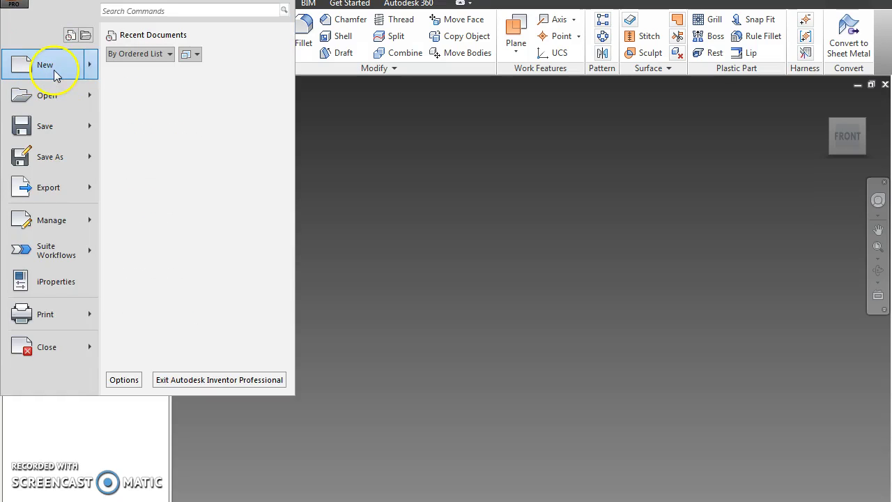
mouse_move(55, 71)
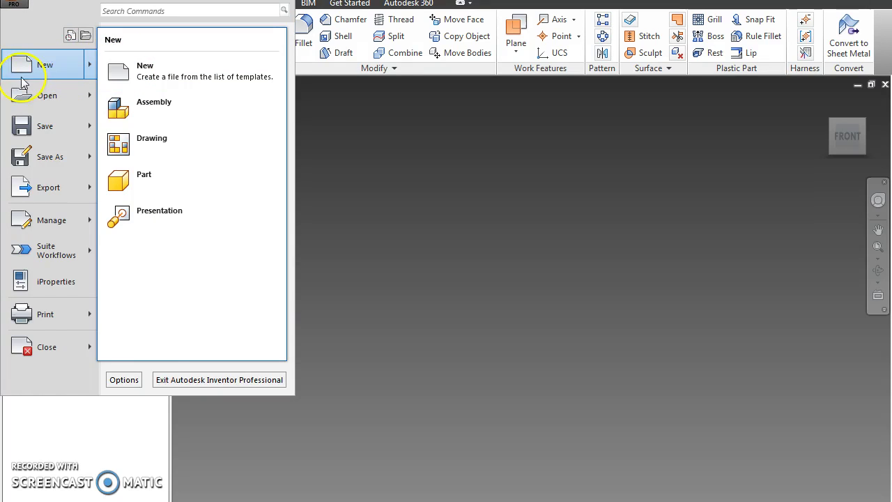
left_click(25, 67)
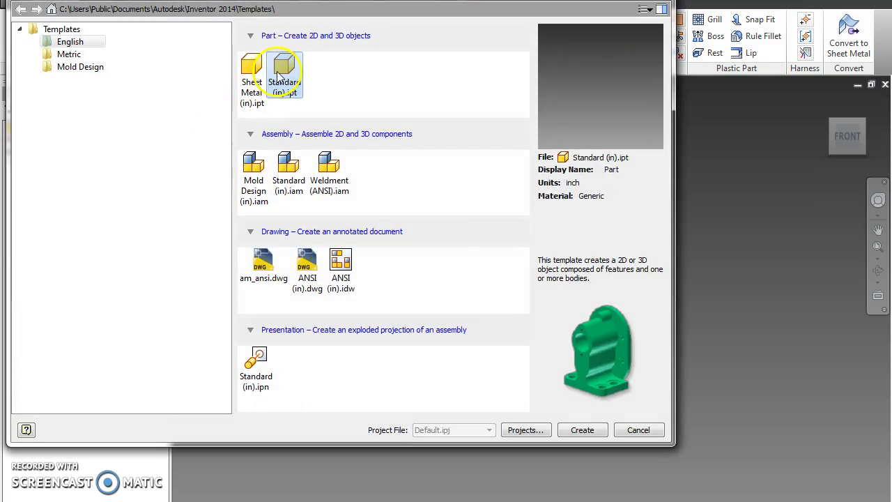
double_click(283, 69)
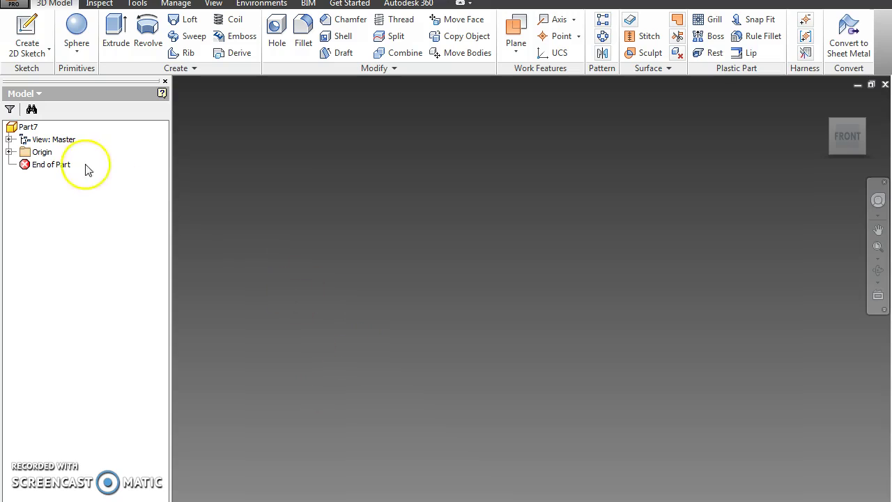
left_click(33, 29)
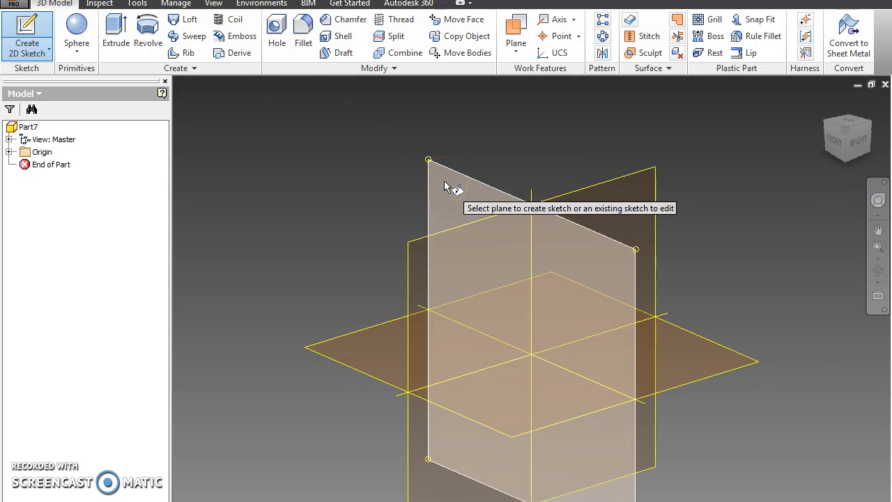
Place Sketch1 on the vertical XY front origin plane
left_click(445, 180)
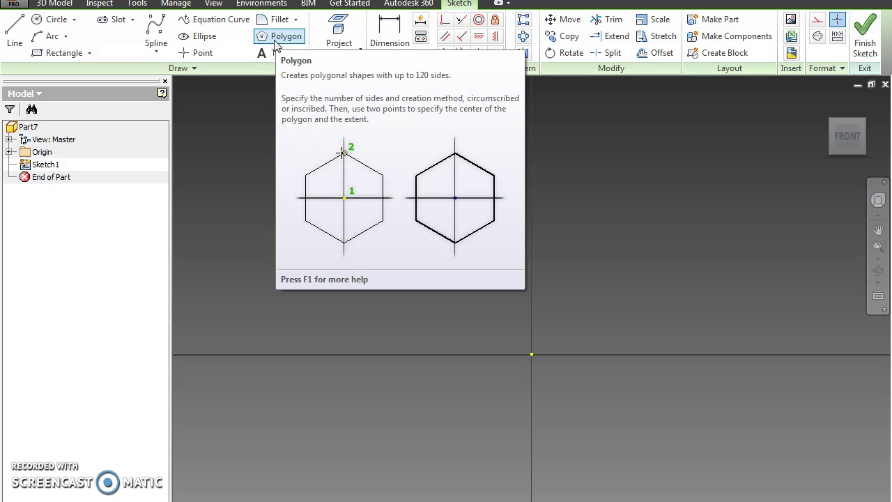
Draw an 8-sided polygon outward from the sketch origin and recentre it in view
left_click(265, 36)
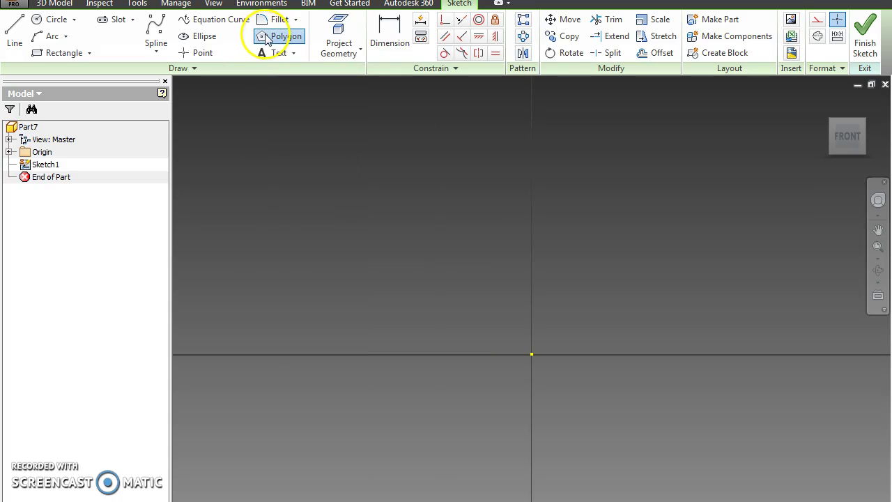
left_click(239, 131)
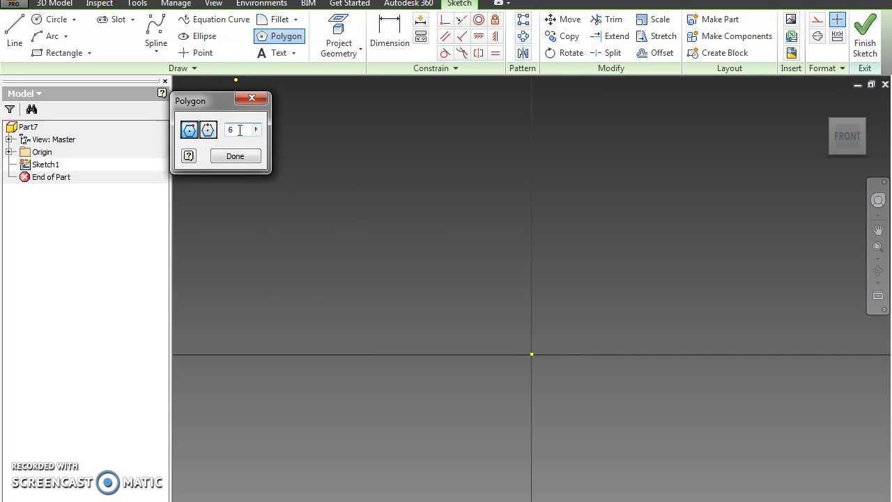
key("BackSpace")
type("8")
left_click_drag(533, 356, 536, 247)
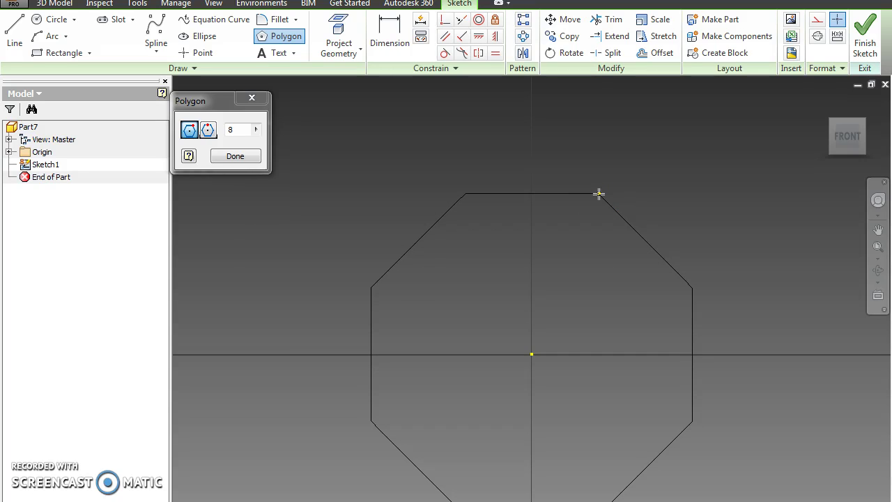
left_click(599, 194)
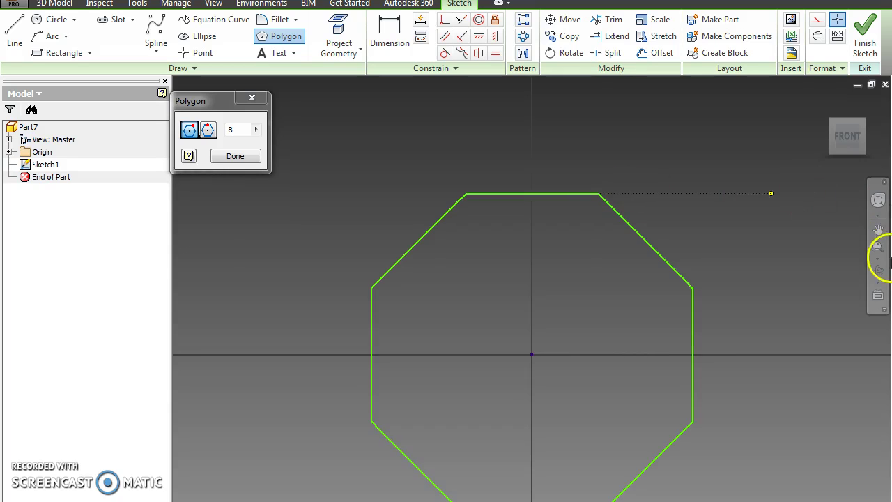
left_click(878, 230)
left_click_drag(722, 229, 715, 181)
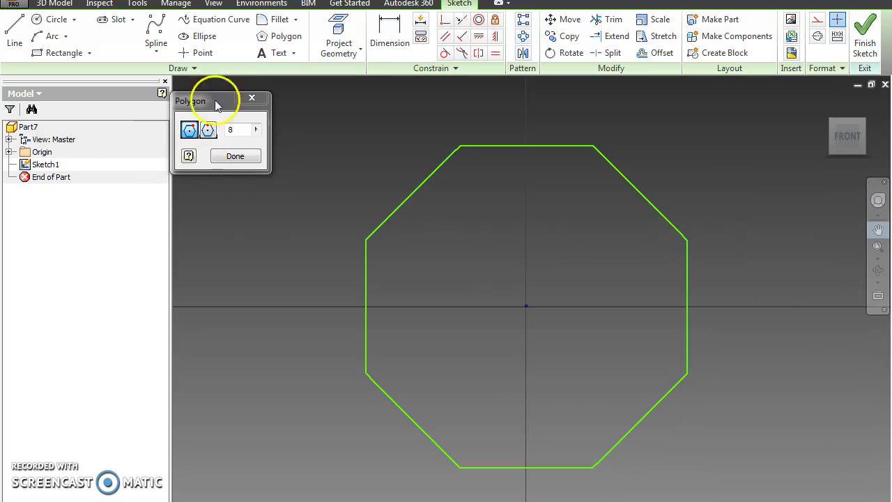
Dimension the octagon's top edge at 1 inch, up from 0.325
left_click(236, 156)
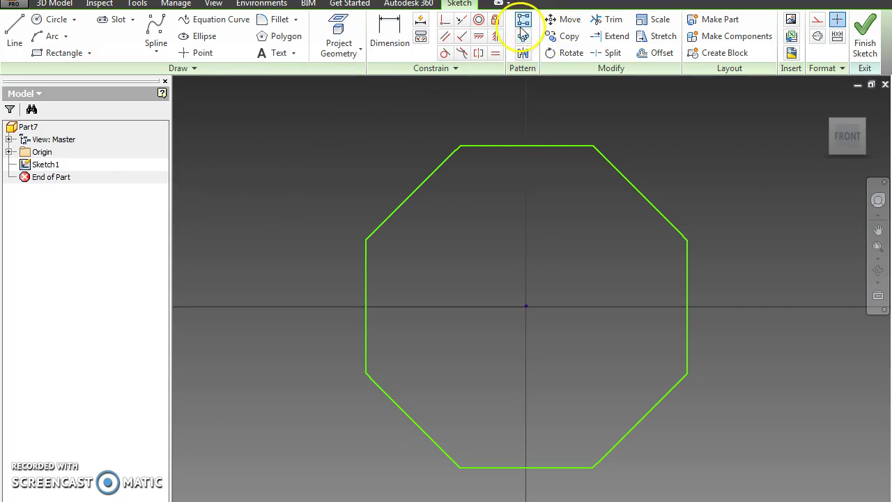
left_click(390, 28)
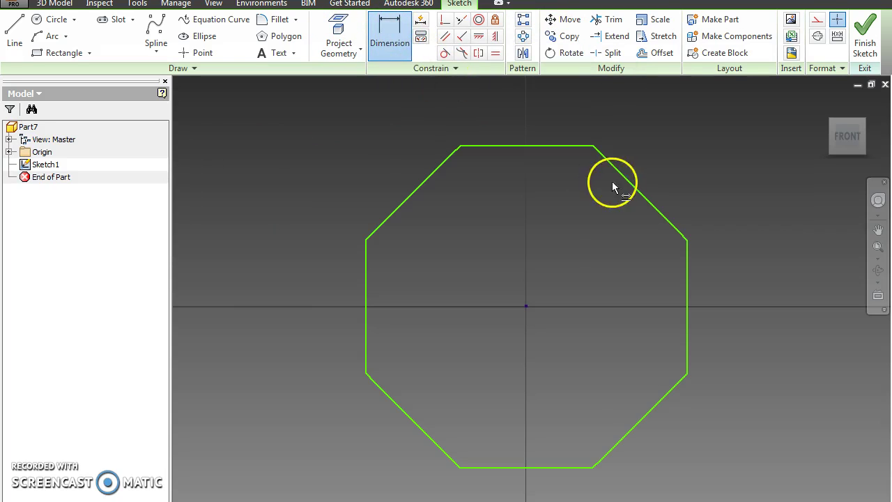
left_click(537, 146)
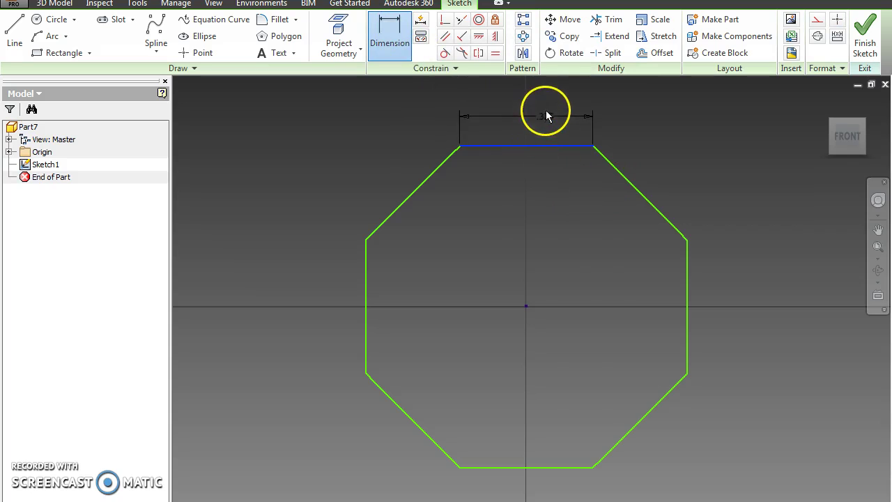
left_click(534, 104)
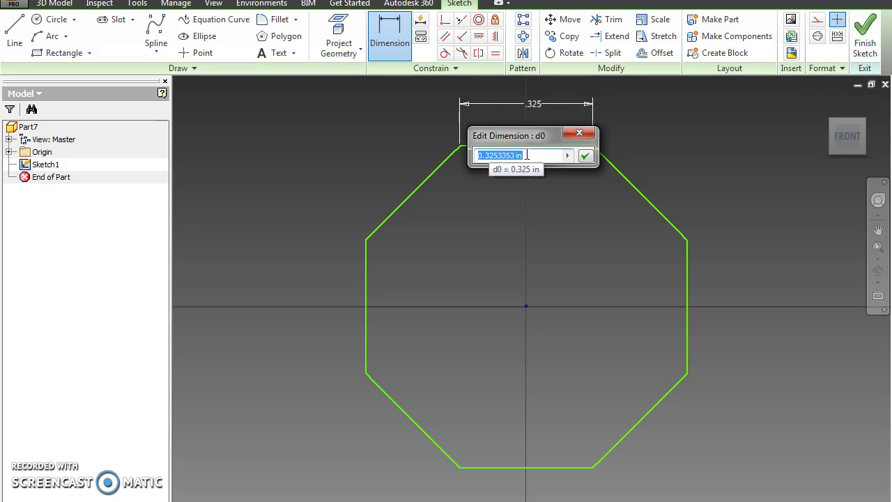
type("1")
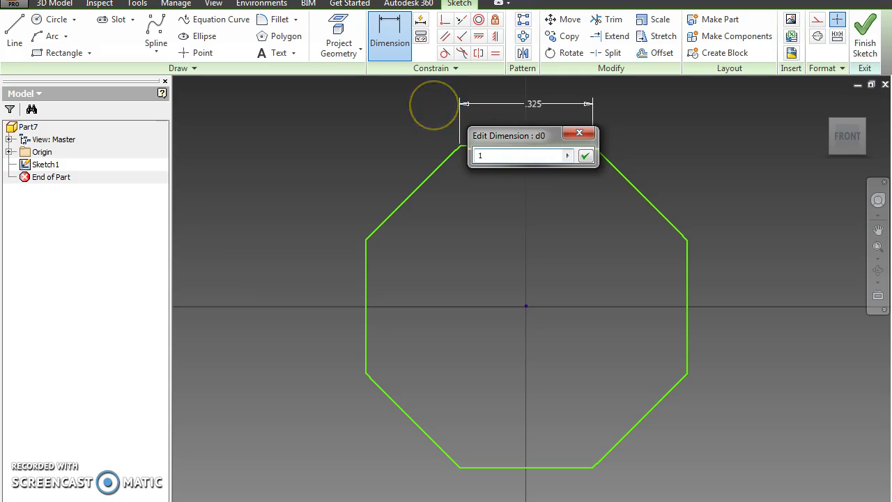
key("Return")
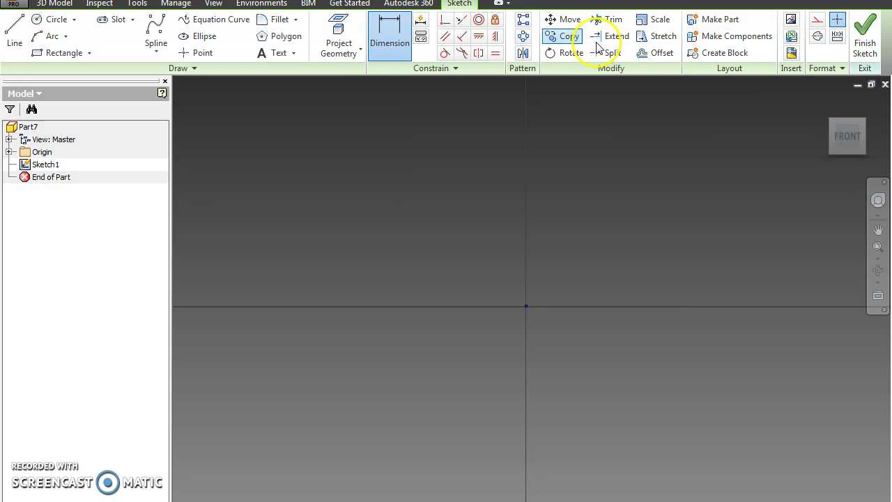
Apply a Horizontal constraint to the octagon's top edge and zoom to check the sketch
left_click(878, 247)
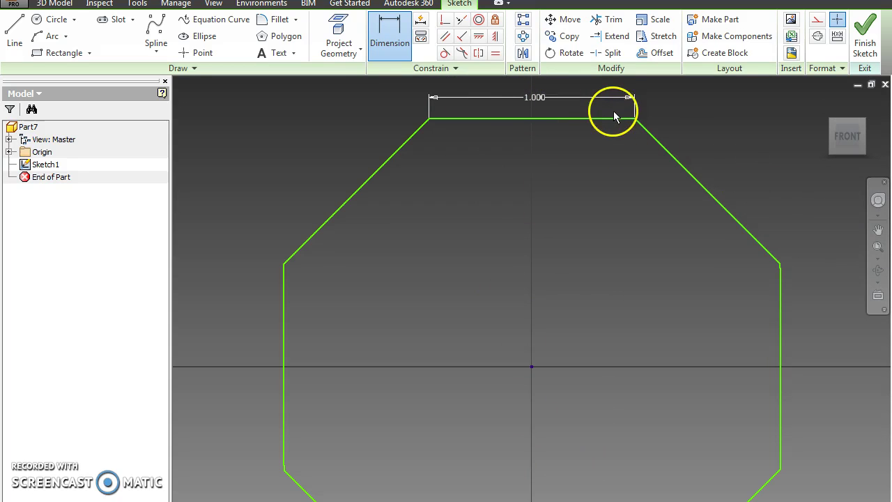
left_click(479, 38)
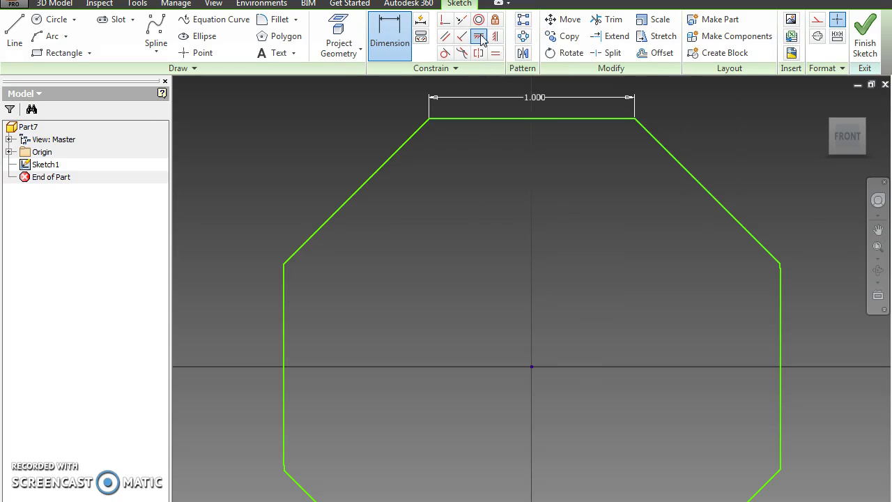
left_click(516, 120)
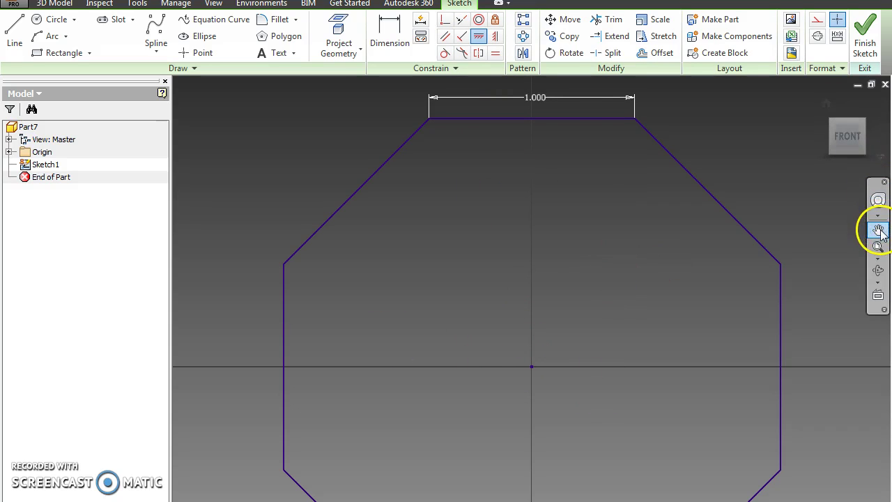
left_click(879, 258)
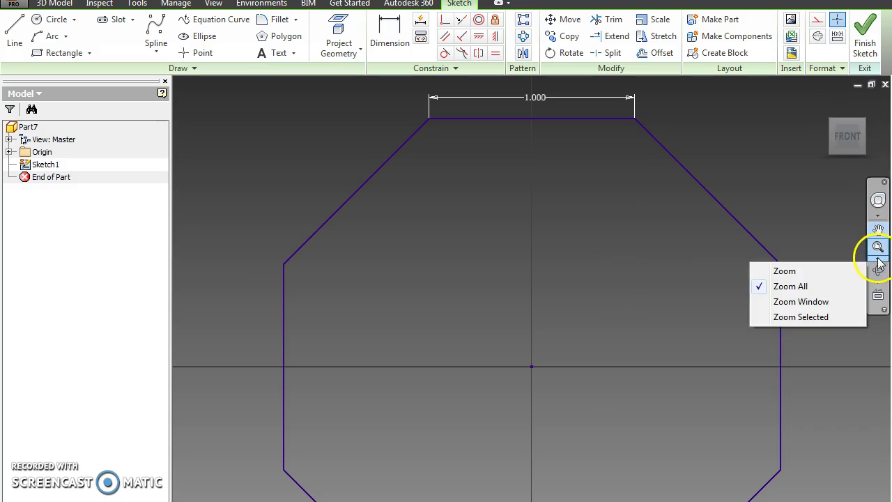
left_click(802, 304)
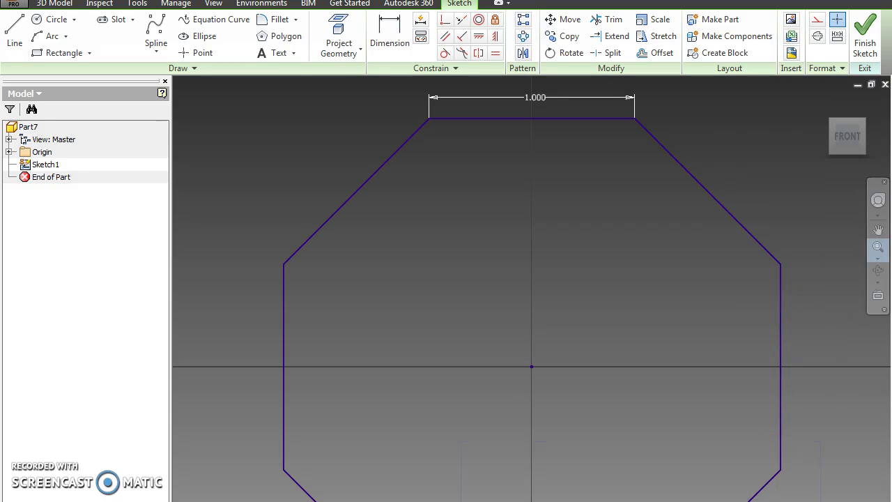
left_click_drag(462, 441, 821, 501)
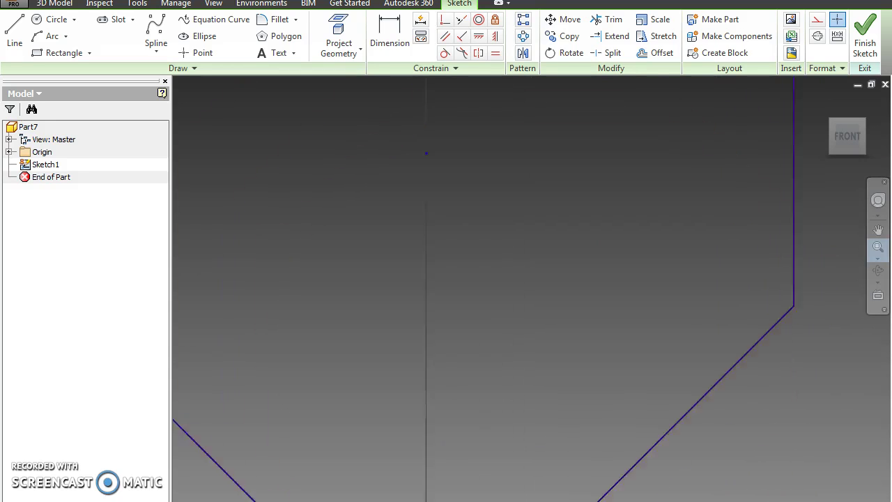
left_click(879, 259)
left_click(809, 286)
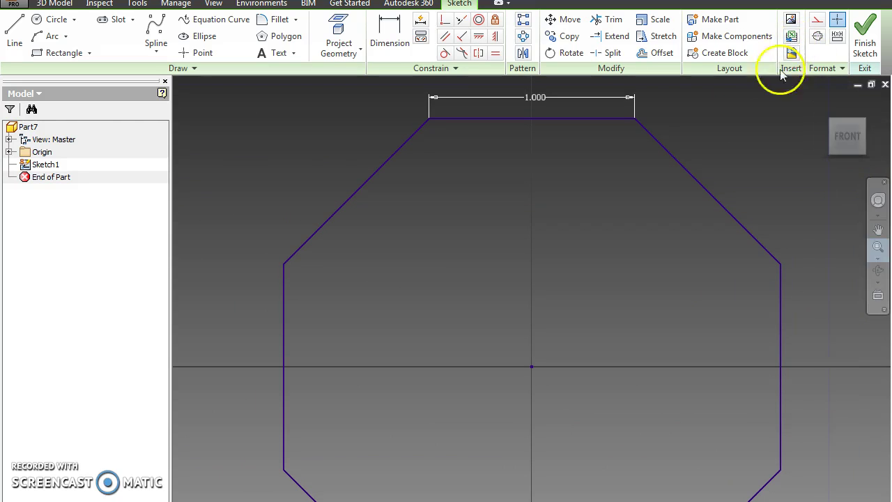
Finish Sketch1 and frame the octagon in the 3D view
left_click(866, 34)
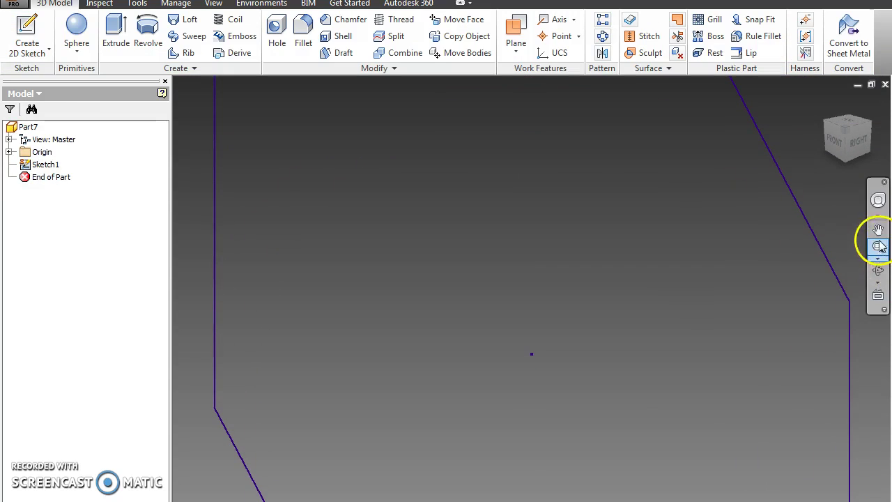
left_click(826, 103)
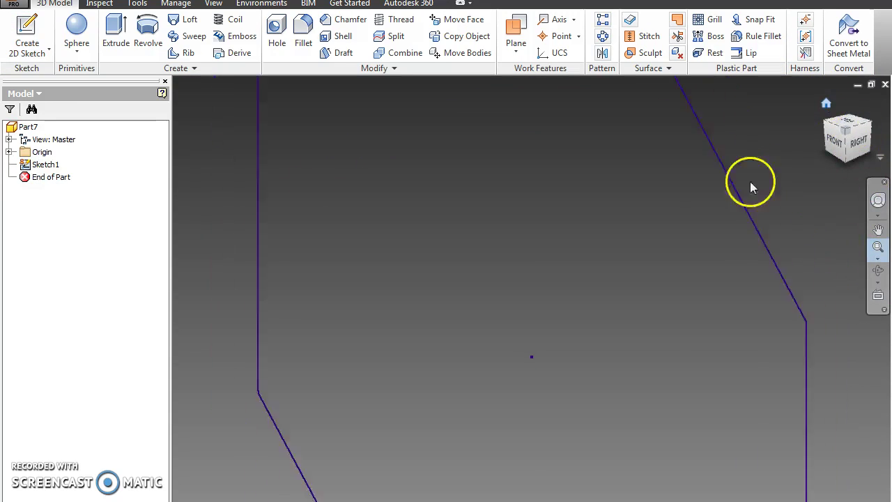
left_click(878, 234)
left_click_drag(619, 312, 612, 262)
scroll(748, 221, "up", 3)
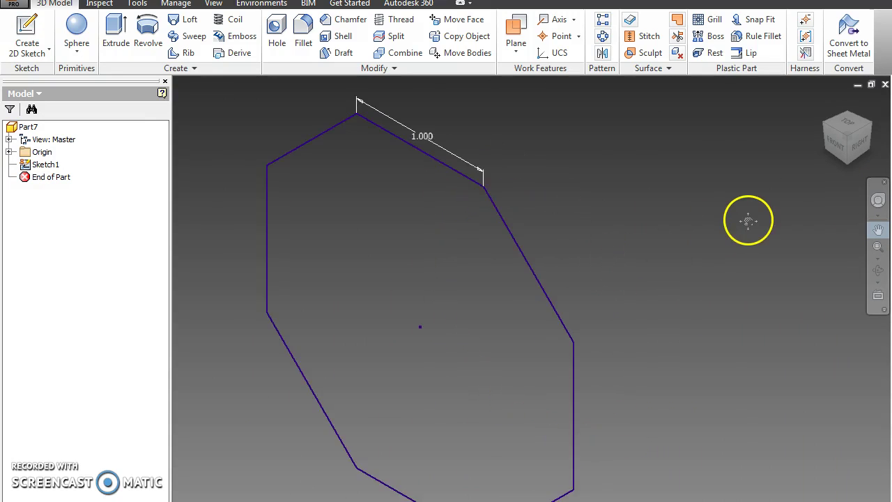
scroll(749, 221, "down", 2)
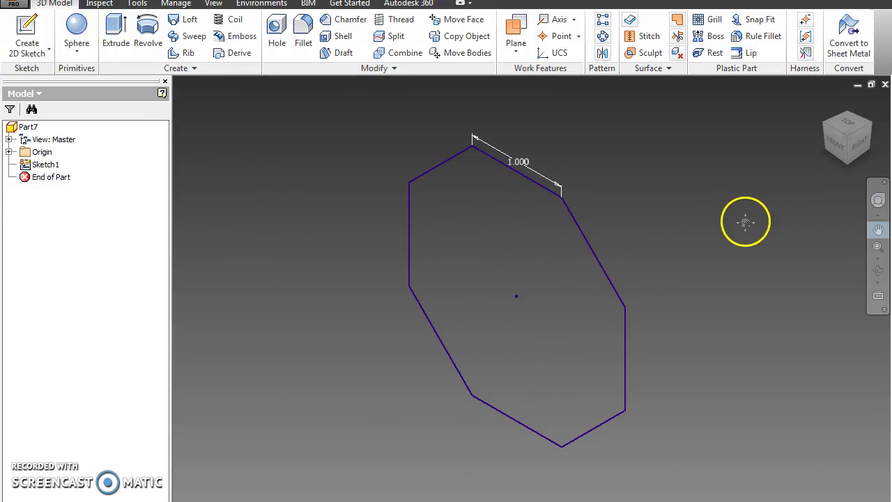
Extrude the octagon 0.5 in to create Extrusion1
left_click(123, 34)
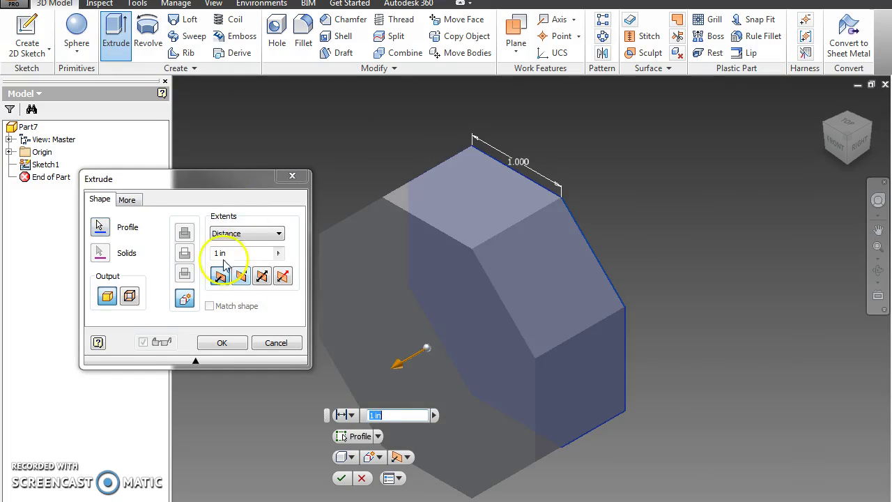
left_click(217, 253)
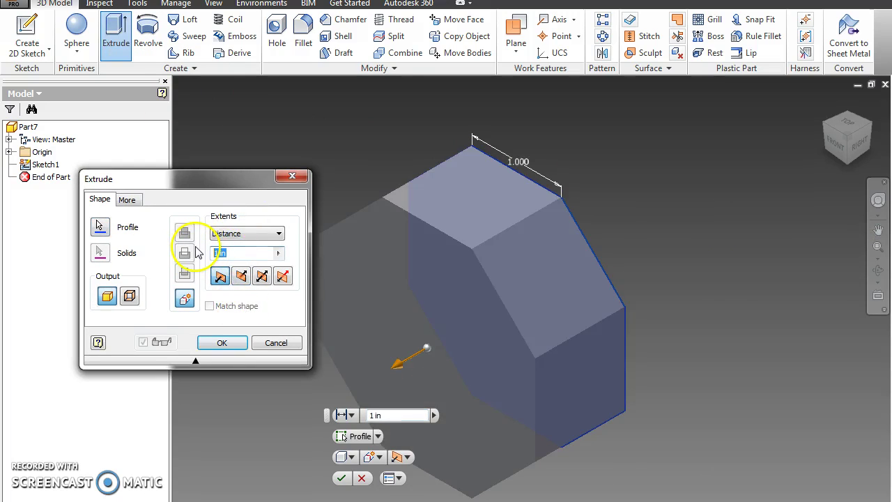
type(".5")
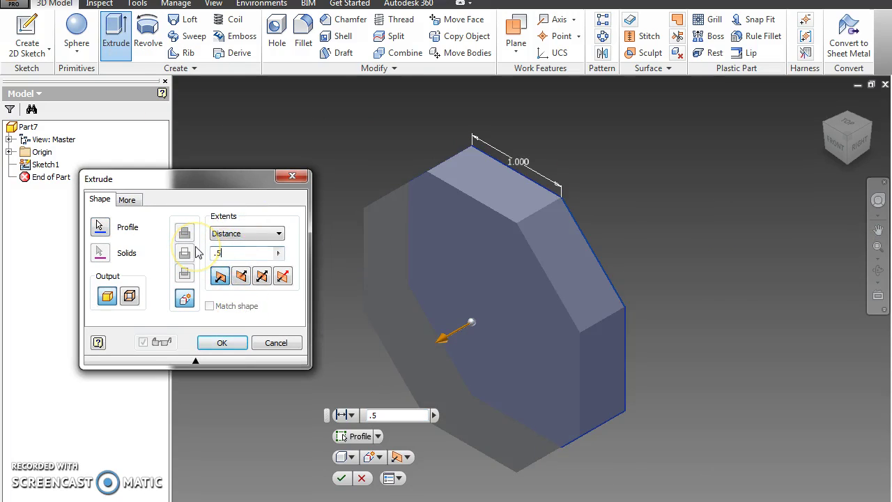
key("Return")
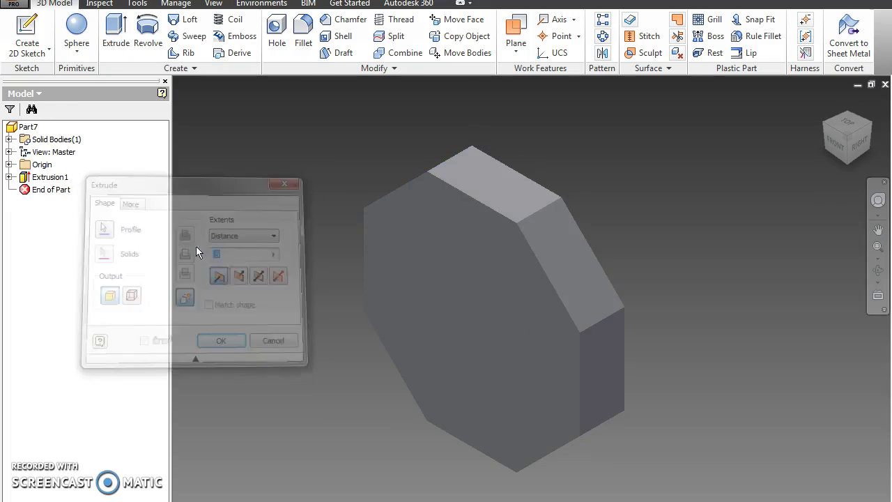
Apply the Light Red appearance to Extrusion1, the octagonal plate
mouse_move(847, 155)
left_mouse_down()
mouse_move(877, 119)
mouse_move(219, 96)
mouse_move(871, 104)
mouse_move(827, 126)
left_mouse_up()
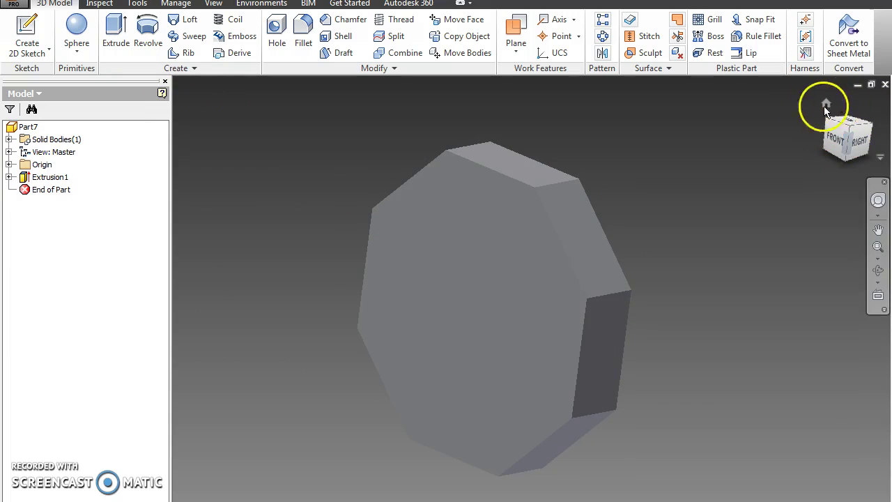
left_click(827, 103)
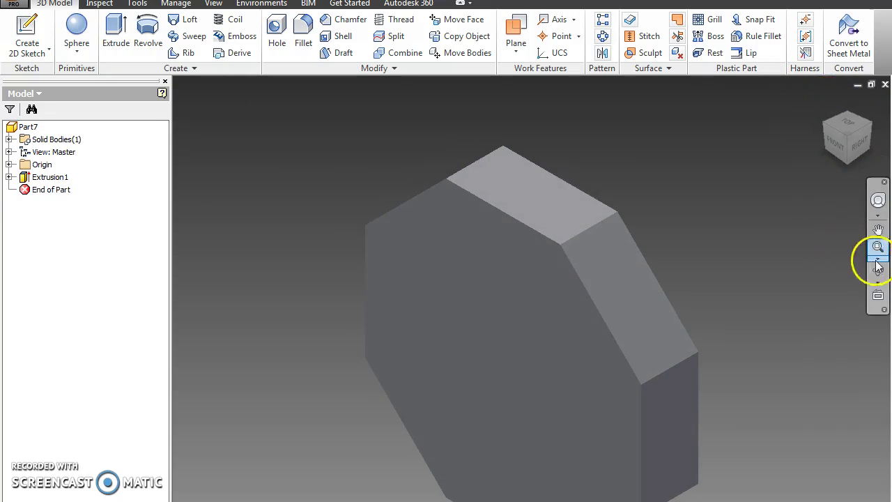
left_click(879, 230)
left_click_drag(502, 293, 508, 233)
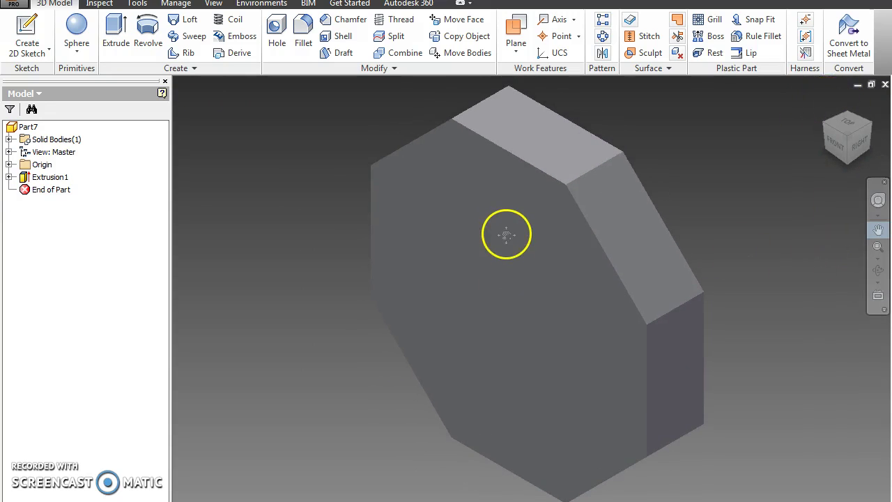
left_click(51, 177)
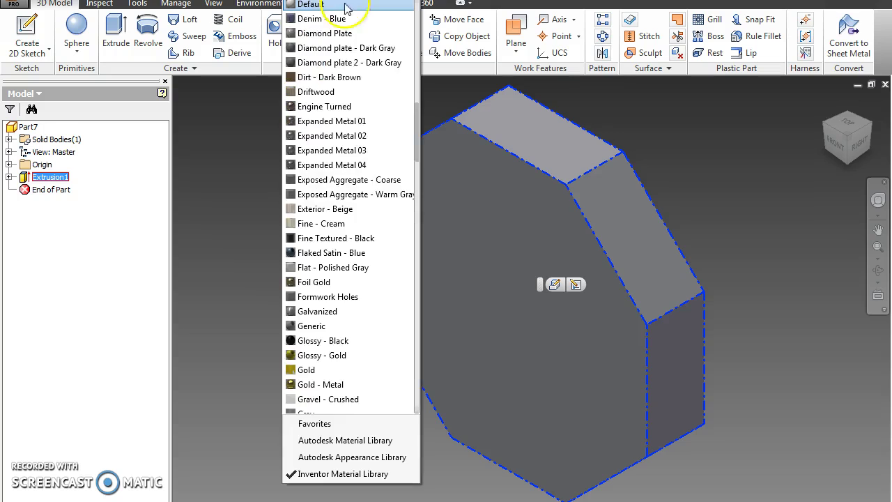
scroll(365, 187, "down", 9)
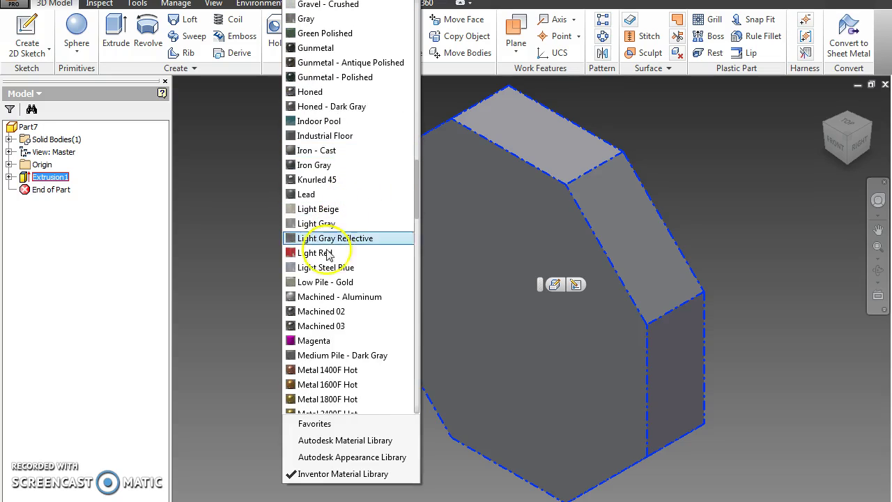
left_click(321, 254)
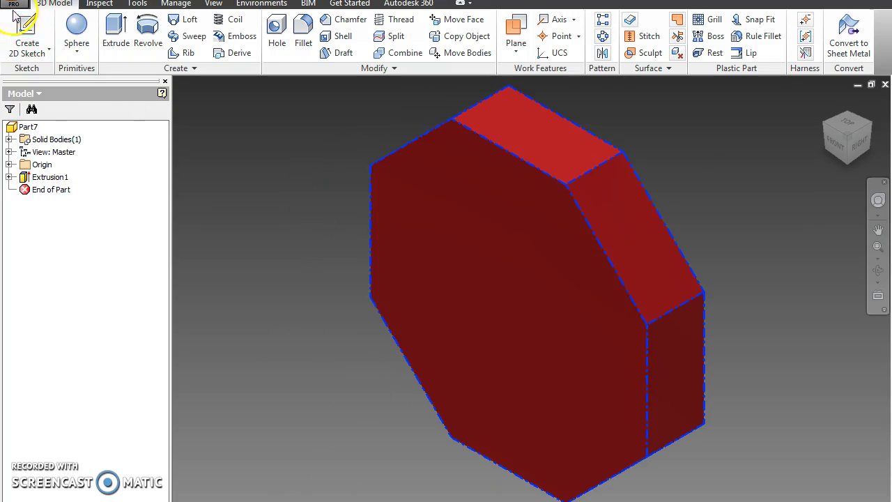
Start Sketch2 on the plate's front face and centre an 8-sided polygon there
left_click(28, 28)
key("Escape")
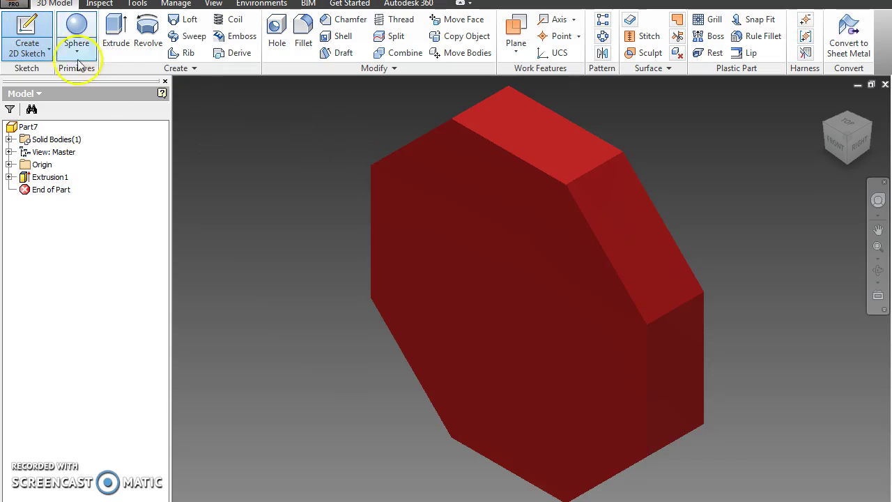
left_click(27, 31)
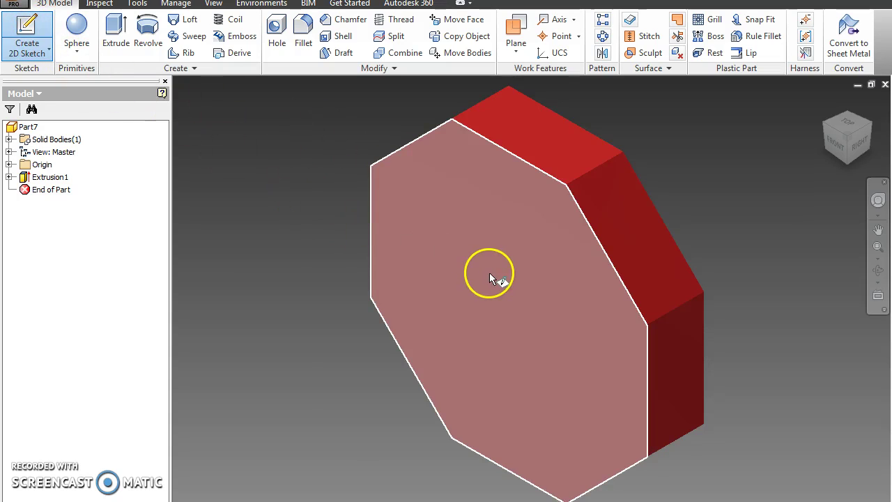
left_click(490, 274)
left_click(878, 230)
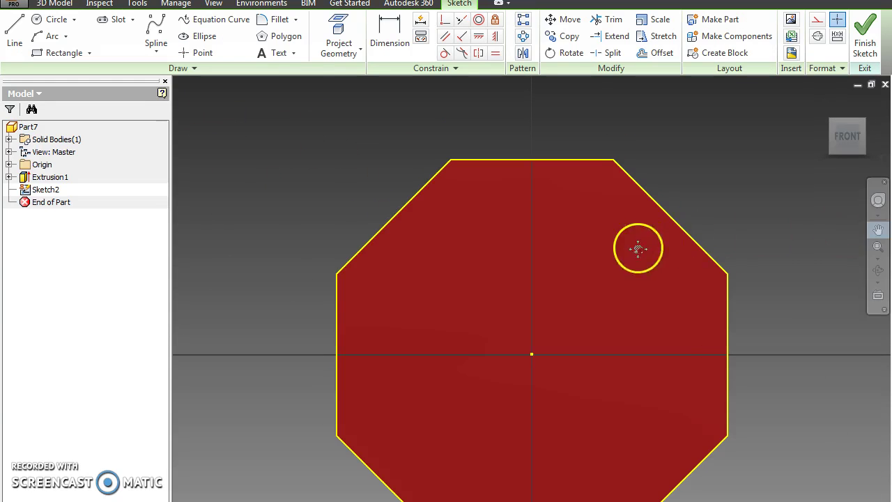
left_click_drag(623, 197, 626, 181)
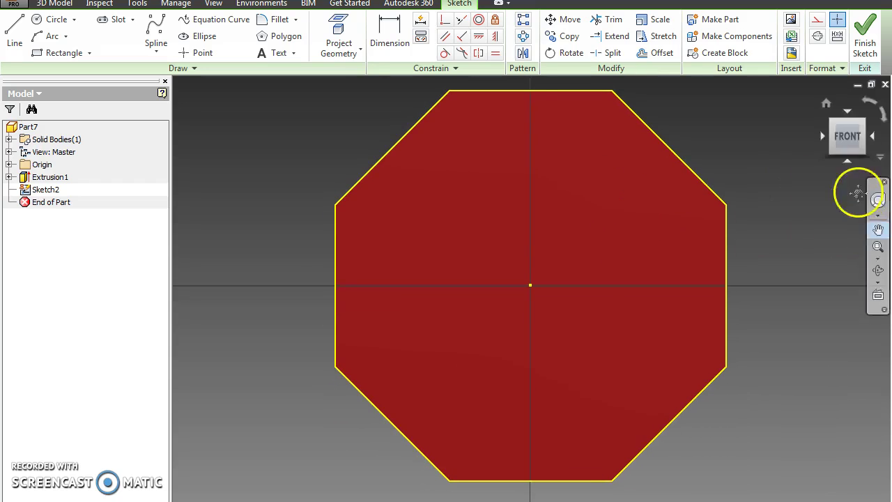
left_click(285, 35)
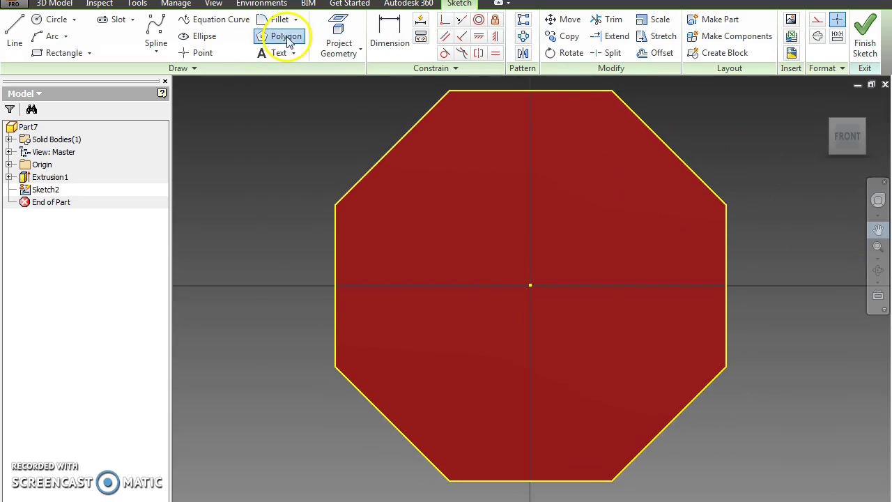
left_click(531, 286)
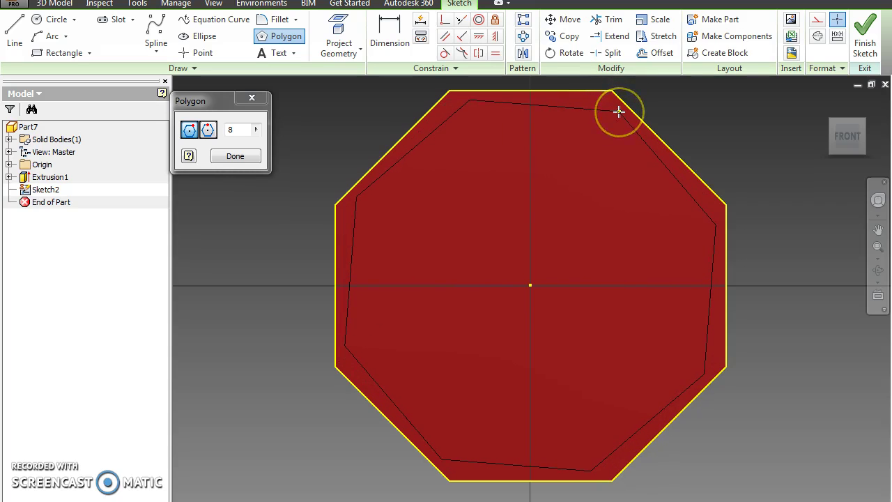
Size the inner octagon just inside the outline and confirm its top edge is horizontal
left_click(619, 112)
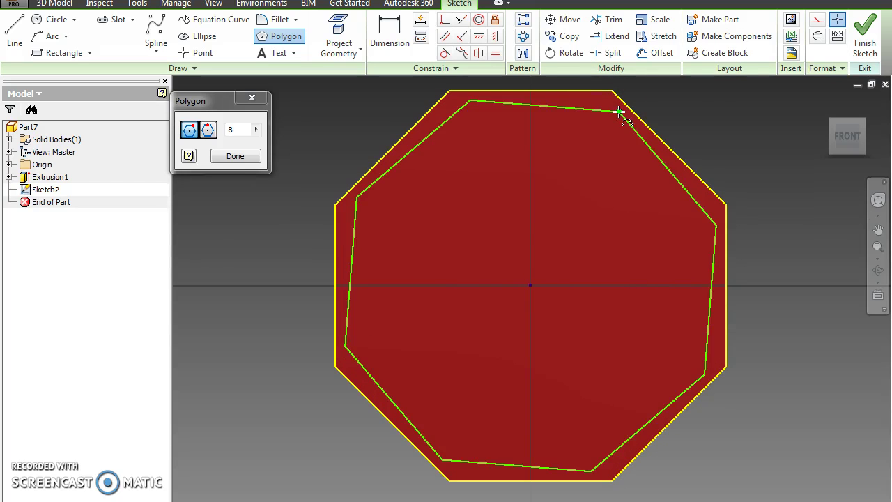
left_click(226, 163)
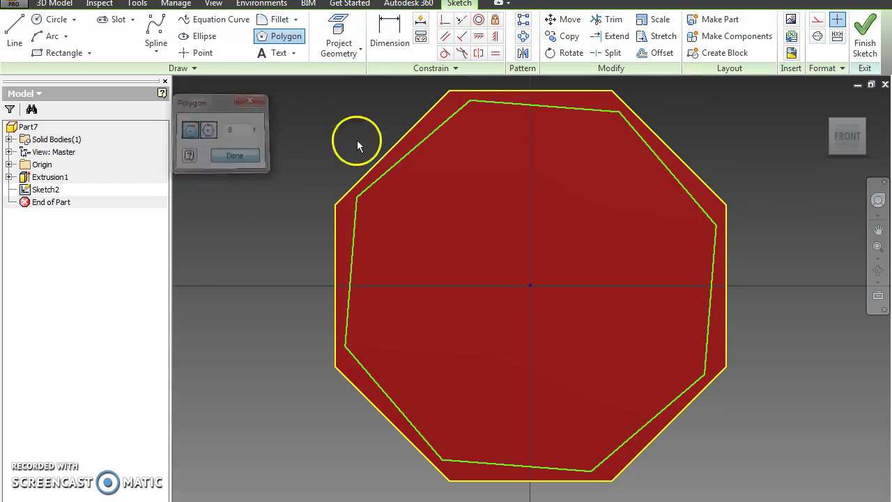
left_click(479, 37)
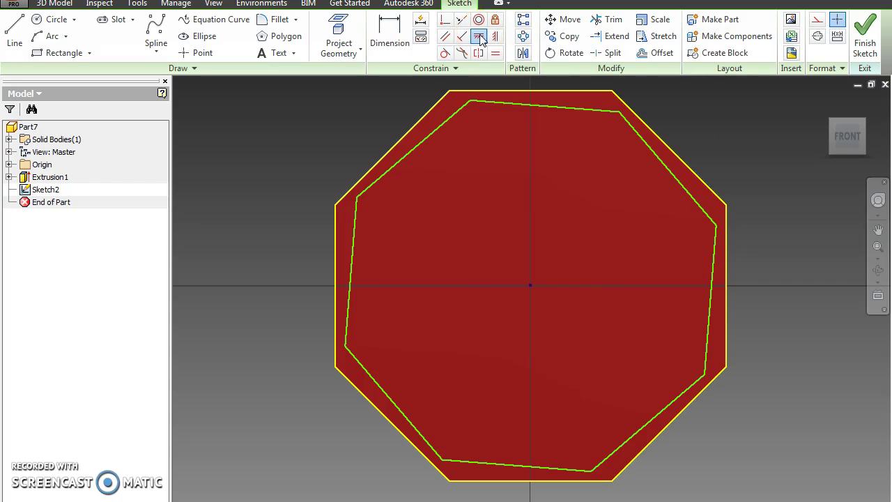
left_click(513, 104)
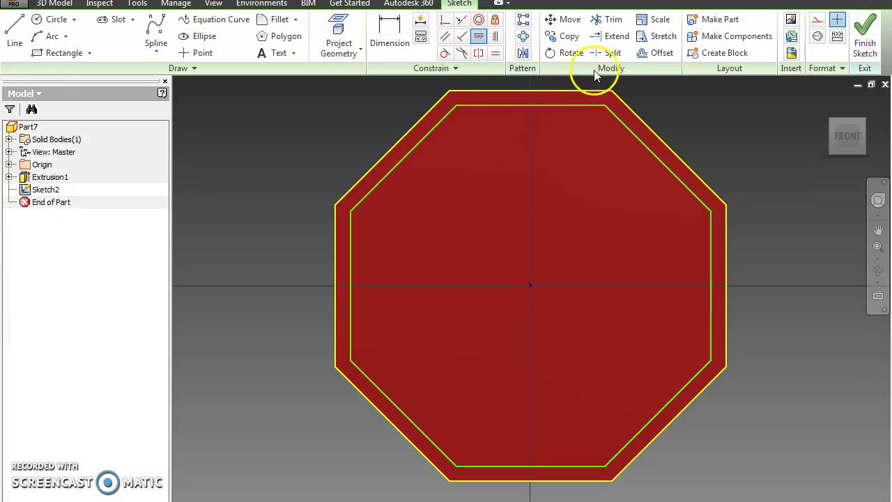
left_click(505, 105)
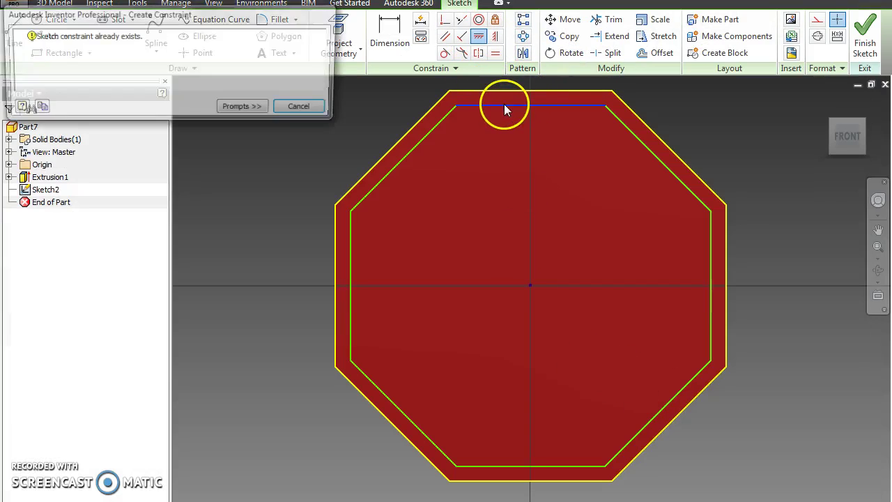
left_click(319, 113)
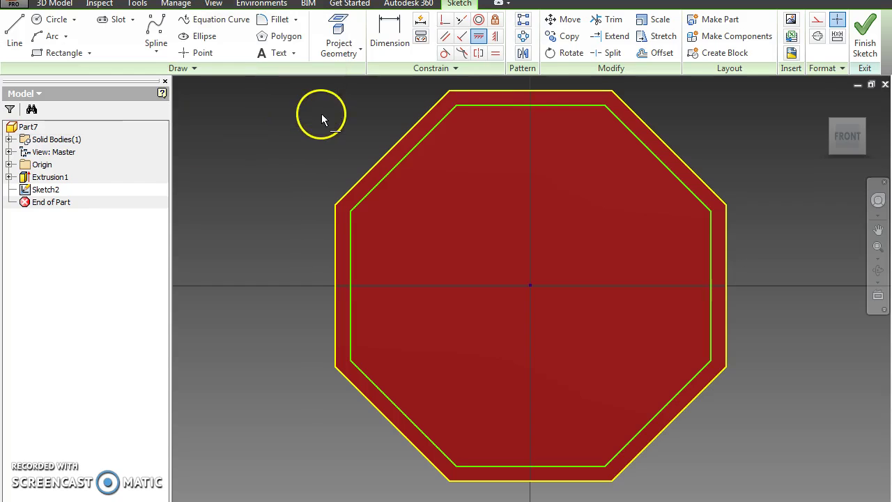
Finish the sketch and extrude the ring between the octagons 0.01 in as Extrusion2's grey rim
left_click(865, 43)
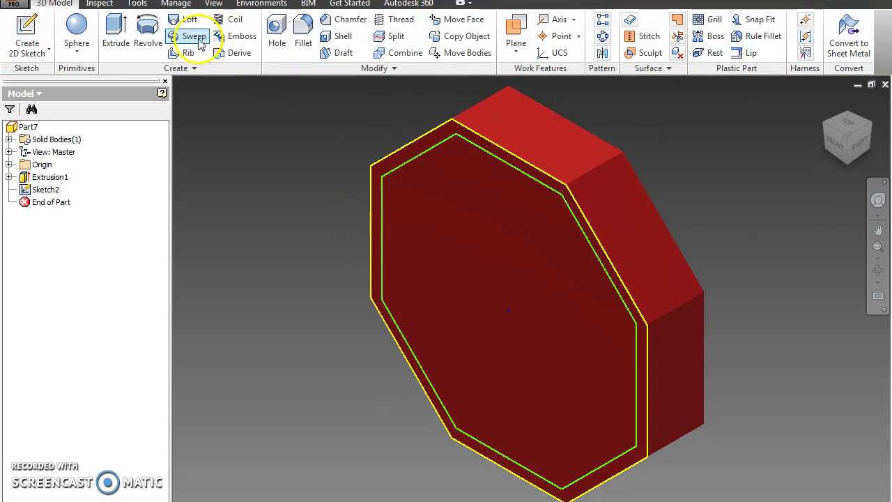
left_click(126, 31)
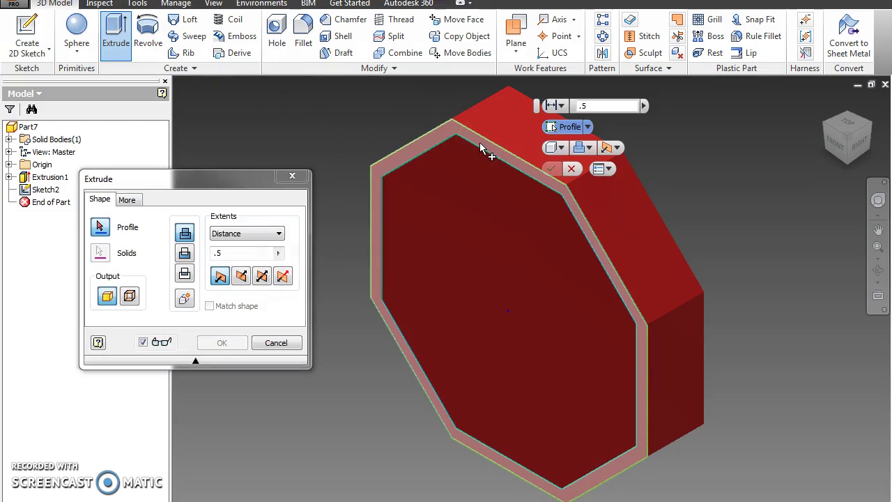
left_click(498, 155)
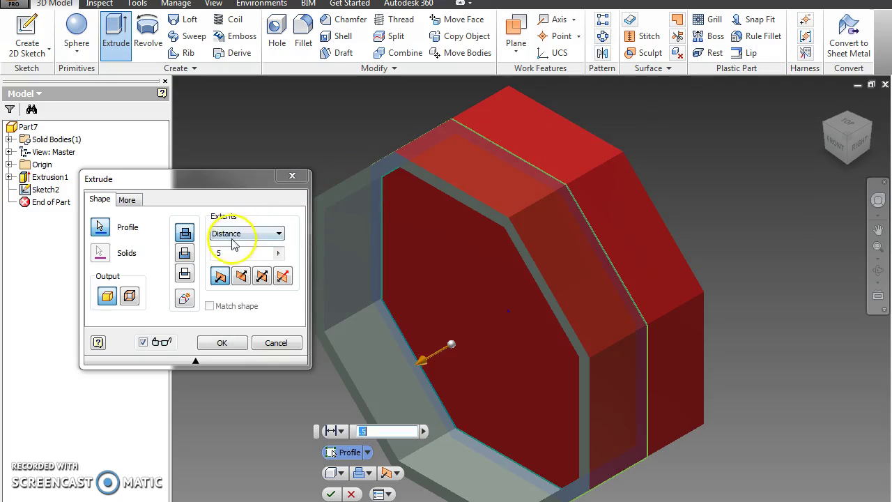
left_click(224, 255)
left_click_drag(223, 253, 212, 249)
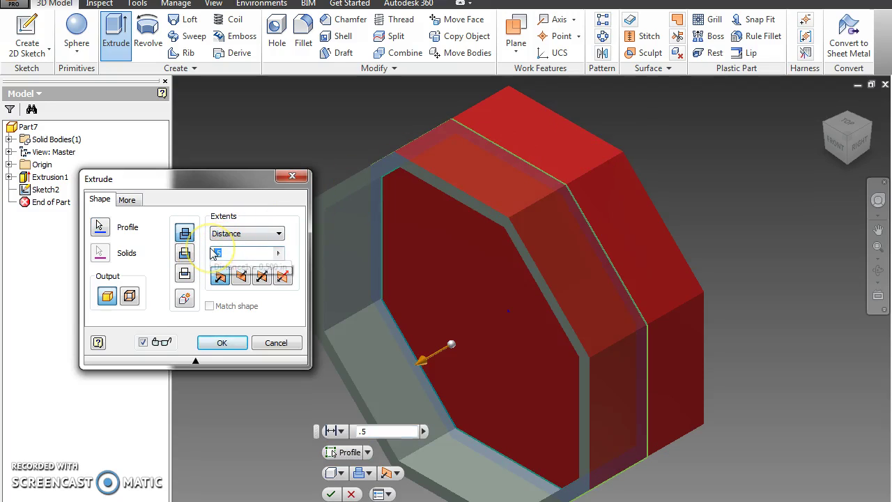
key("BackSpace")
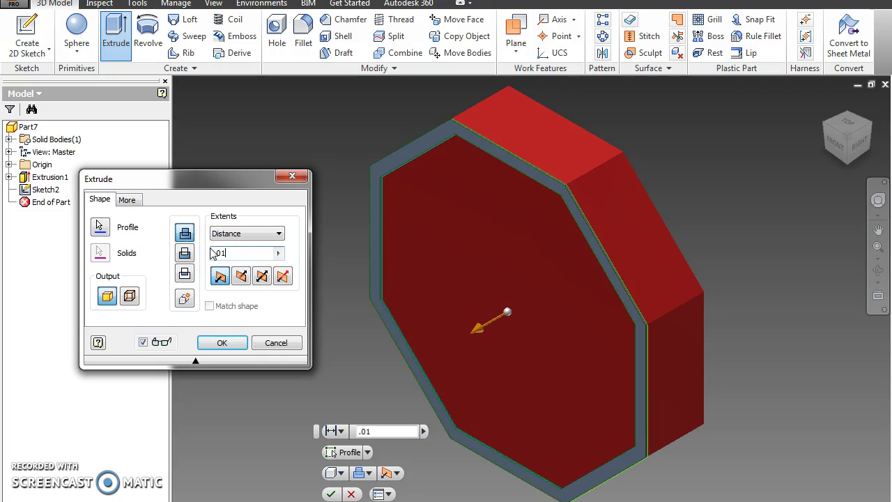
key("Return")
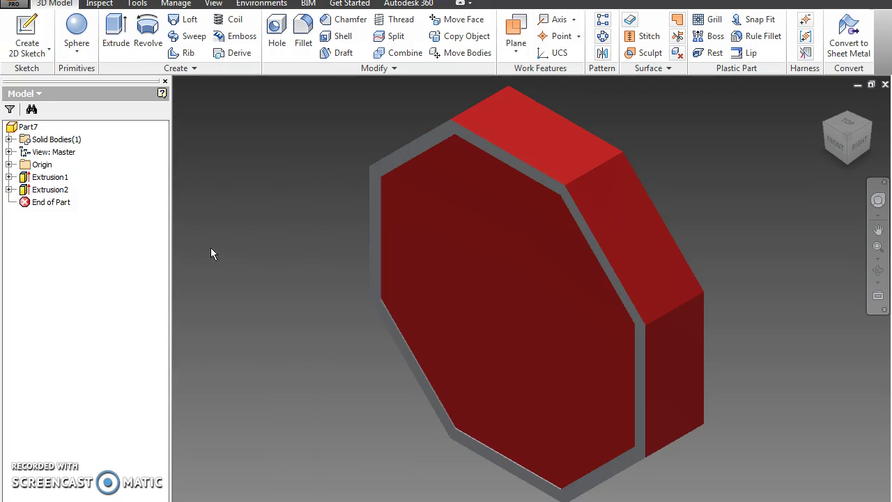
left_click(43, 190)
left_click(276, 44)
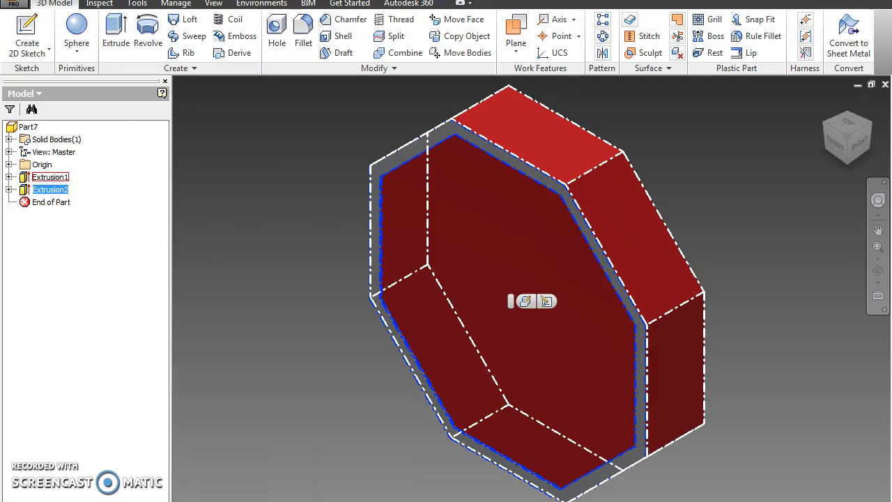
left_click(415, 1)
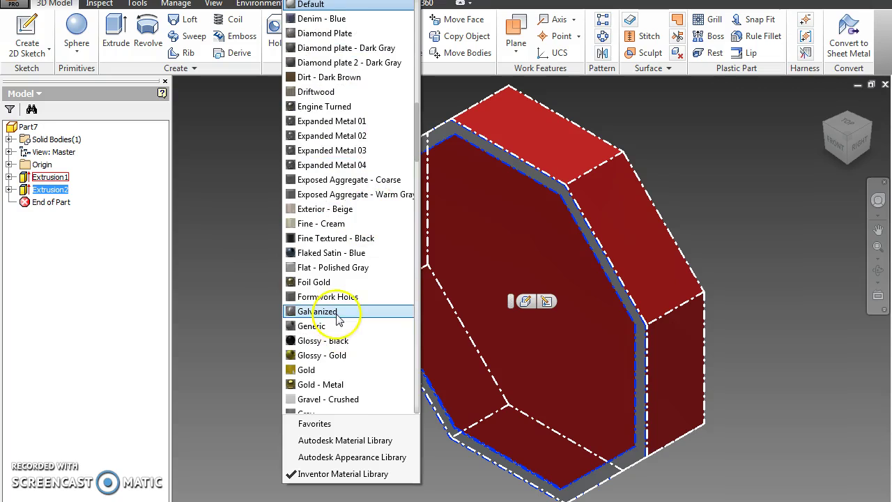
scroll(339, 313, "up", 7)
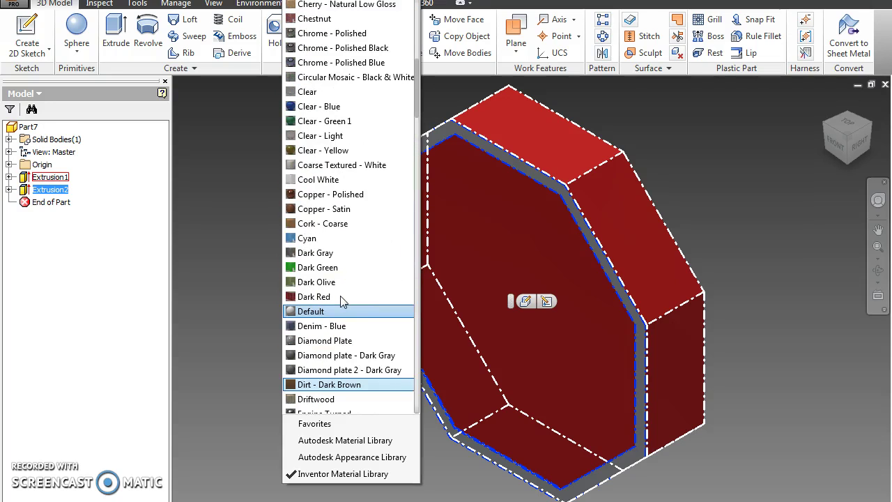
scroll(352, 255, "down", 2)
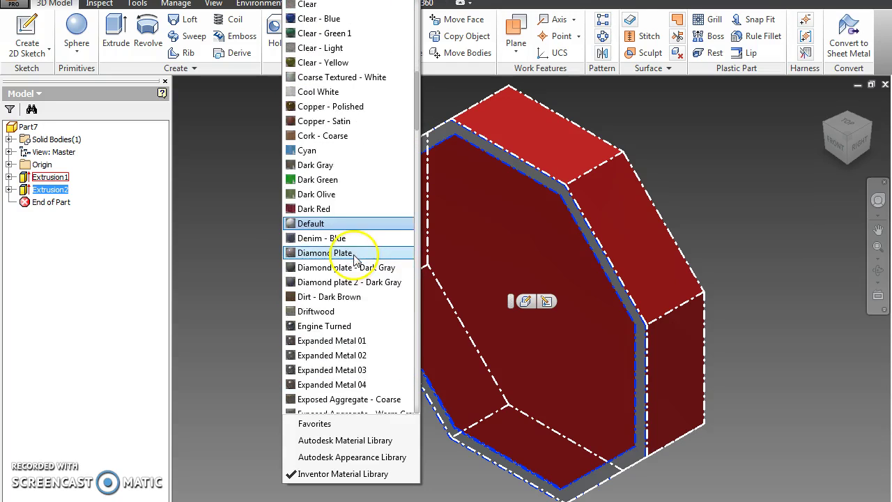
scroll(356, 259, "down", 8)
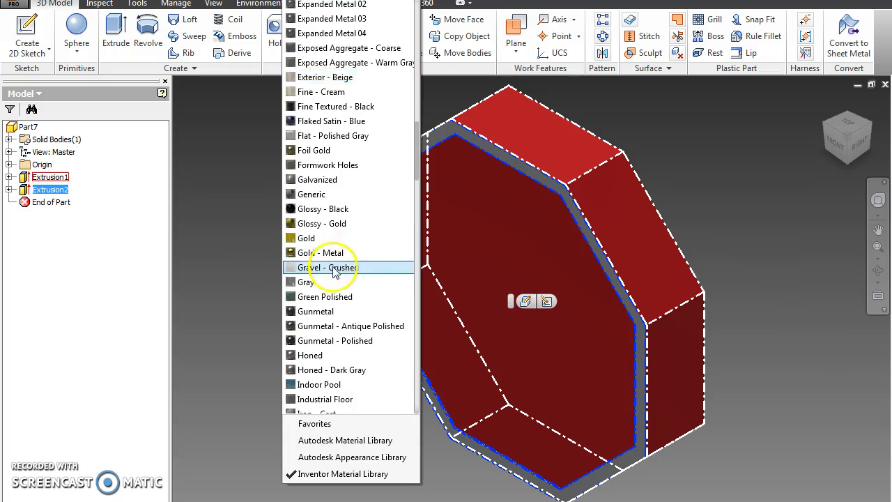
scroll(335, 272, "down", 3)
scroll(331, 366, "down", 4)
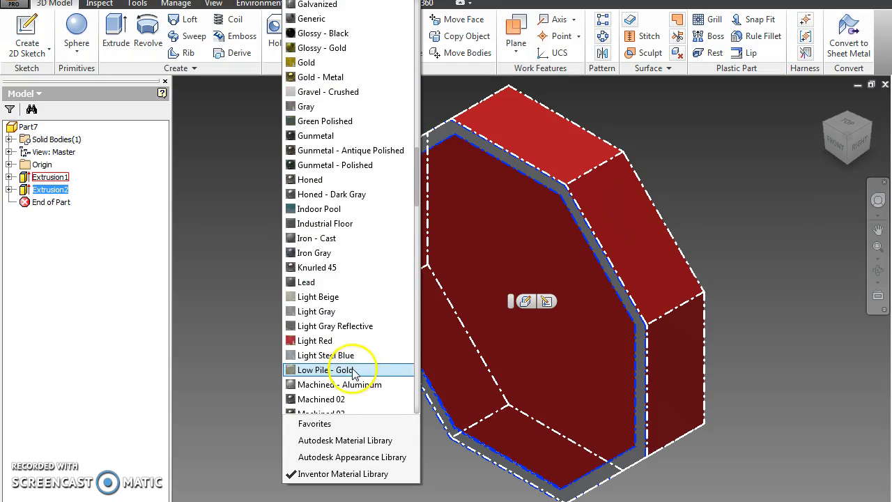
left_click(320, 340)
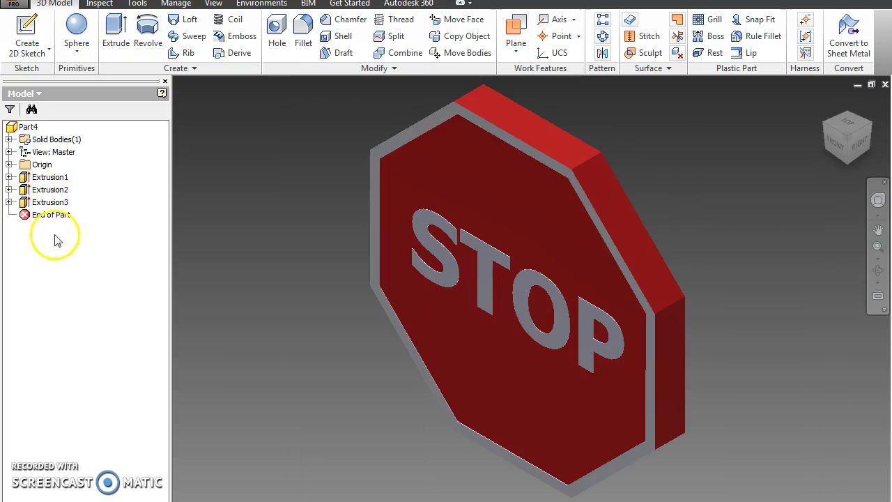
left_click(60, 192)
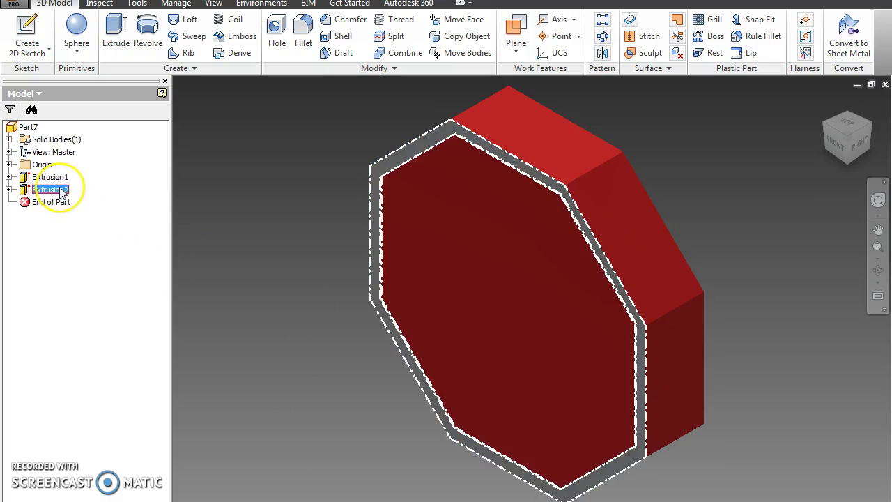
left_click(62, 191)
left_click(56, 190)
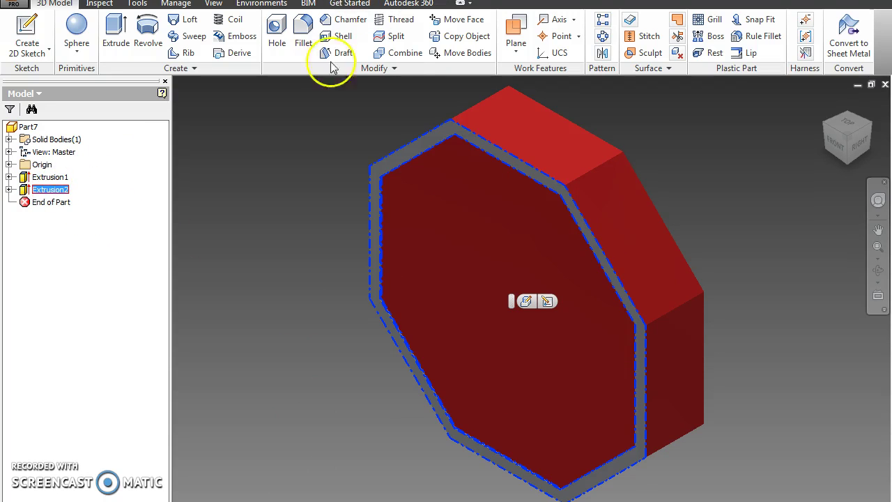
left_click(352, 0)
scroll(328, 139, "up", 4)
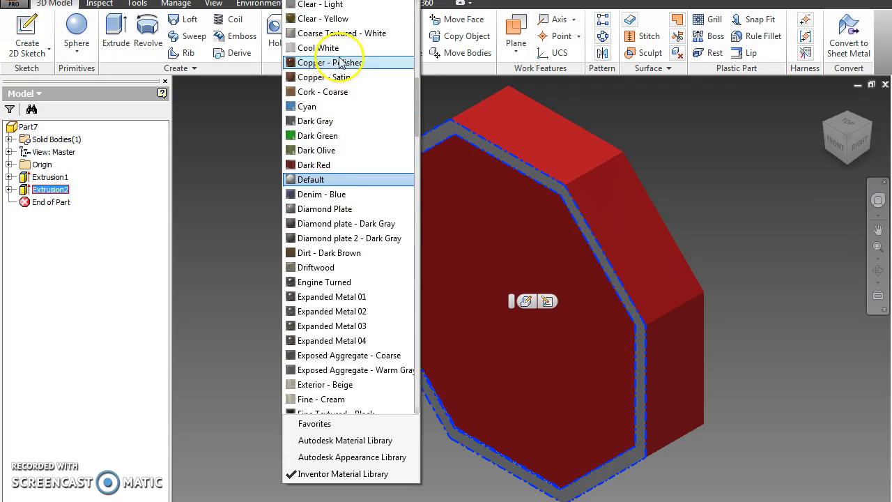
key("Escape")
left_click(741, 217)
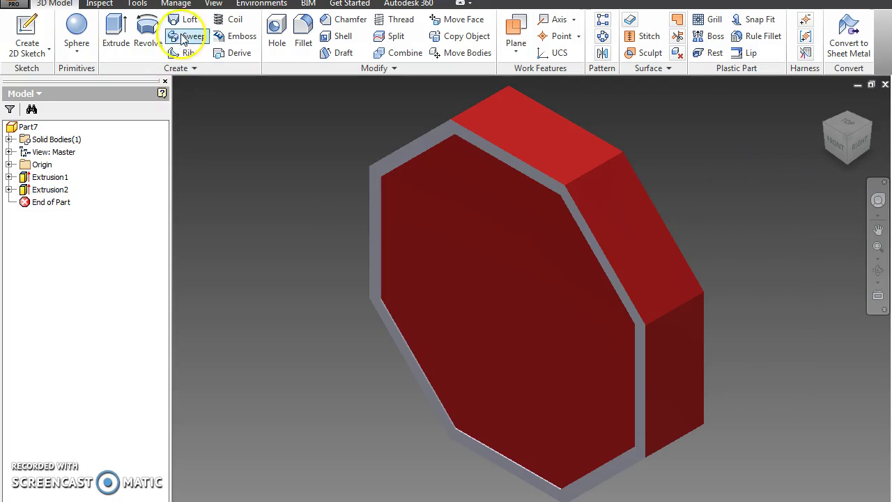
Start Sketch3 on the sign's front face and place a text box near the octagon's centre
left_click(27, 32)
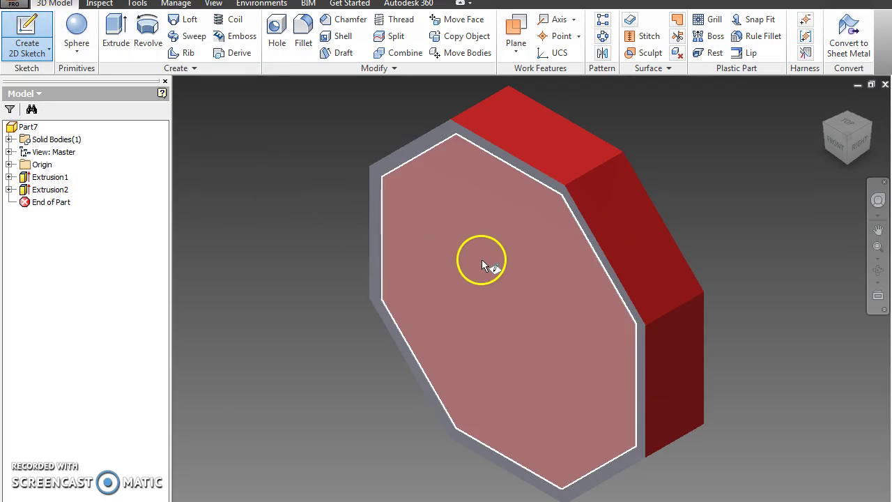
left_click(481, 259)
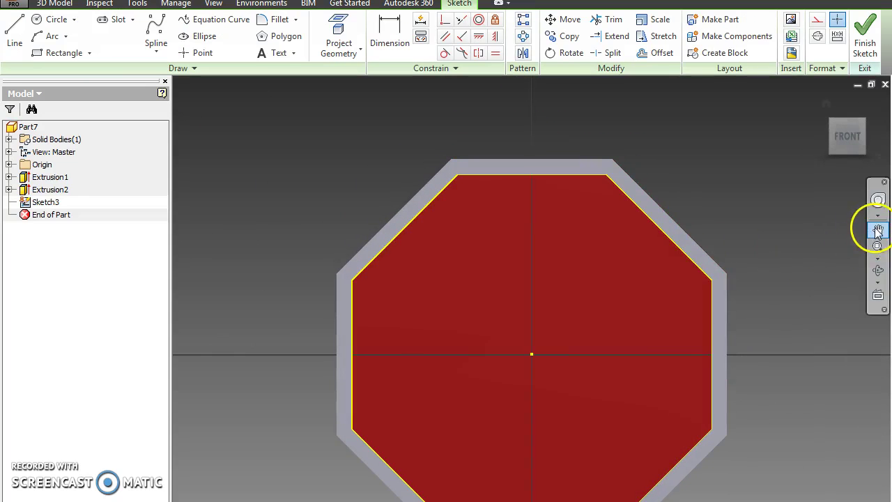
left_click(878, 230)
left_click_drag(574, 261, 576, 202)
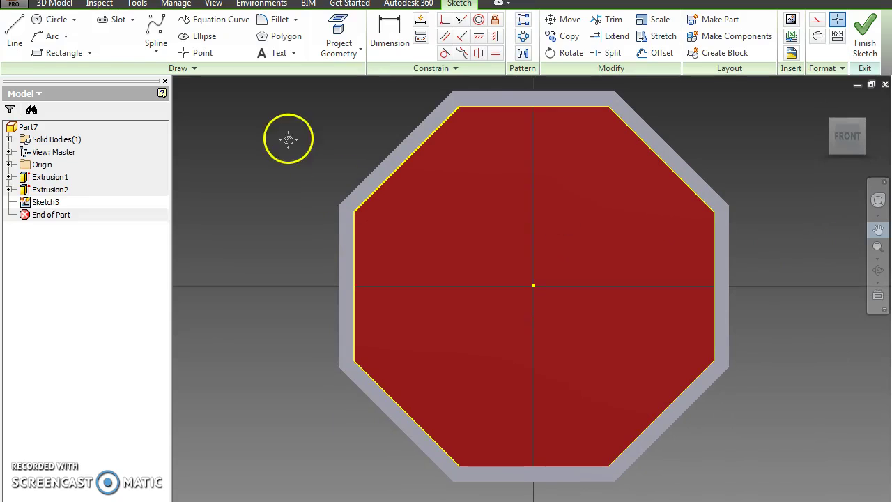
left_click(277, 54)
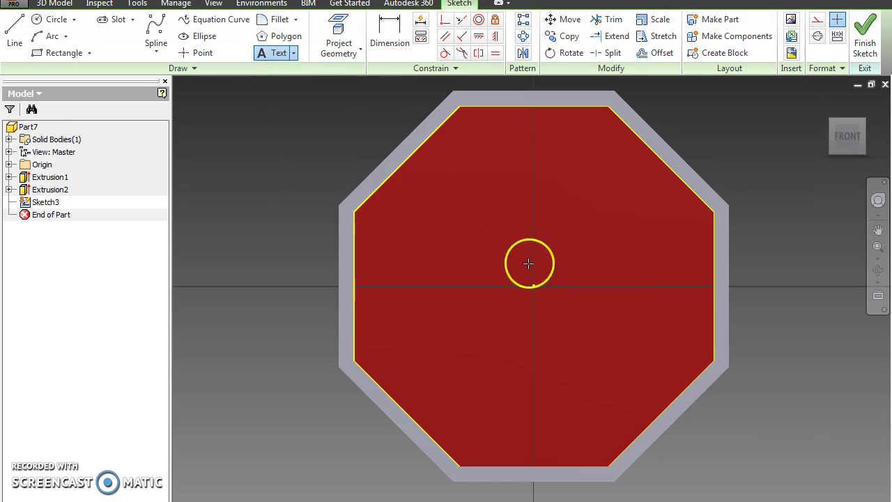
left_click(447, 208)
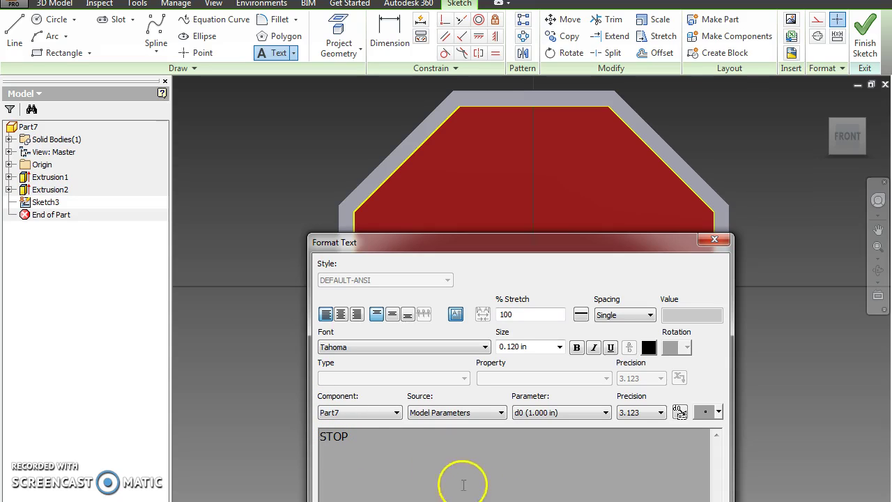
Format the STOP text as bold, white, Tahoma, 0.500 in high and place it
left_click_drag(352, 437, 309, 434)
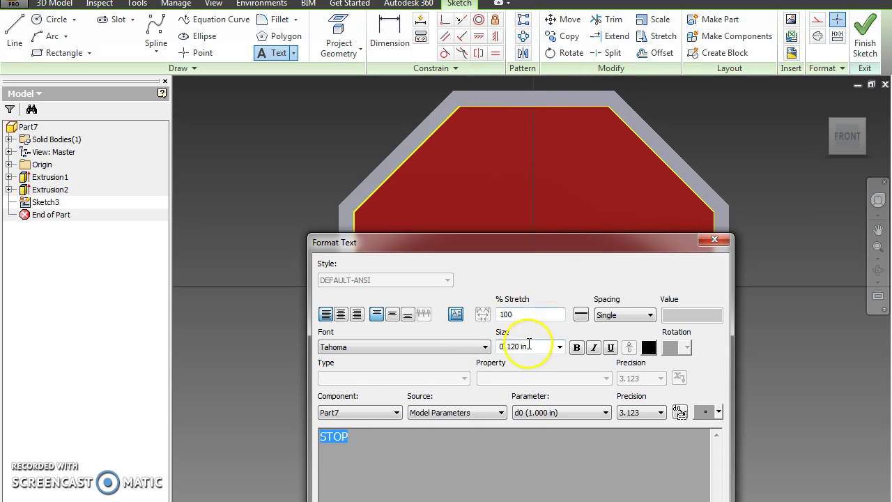
left_click_drag(532, 347, 486, 352)
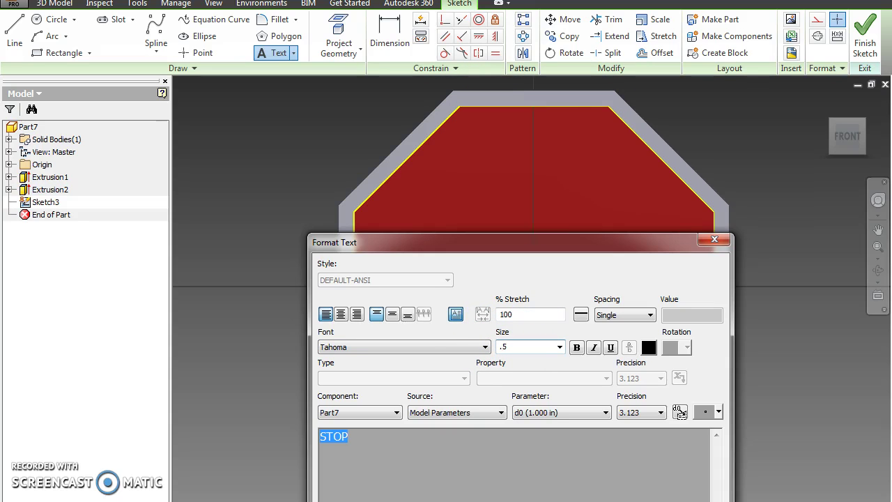
left_click(376, 436)
double_click(331, 436)
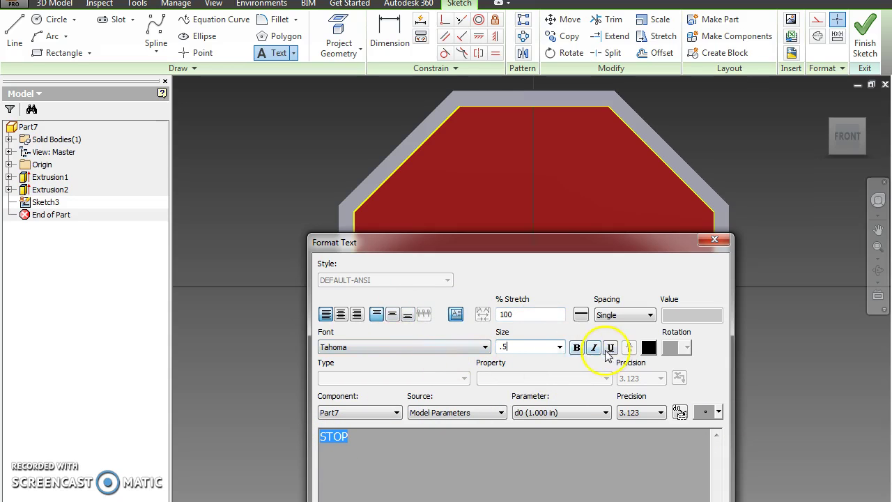
left_click(577, 348)
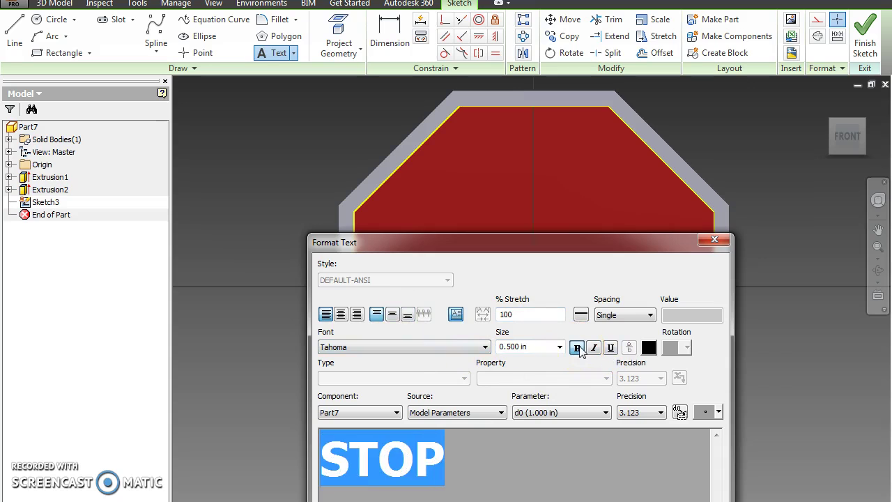
left_click(649, 348)
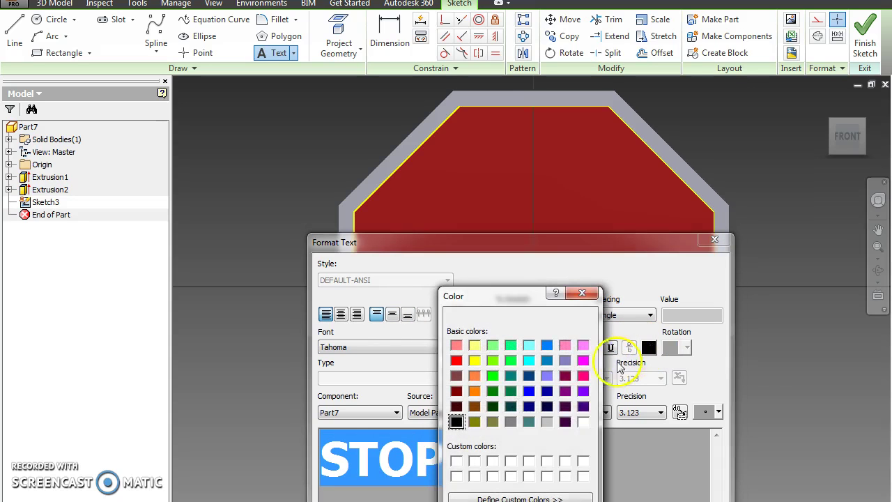
left_click(583, 422)
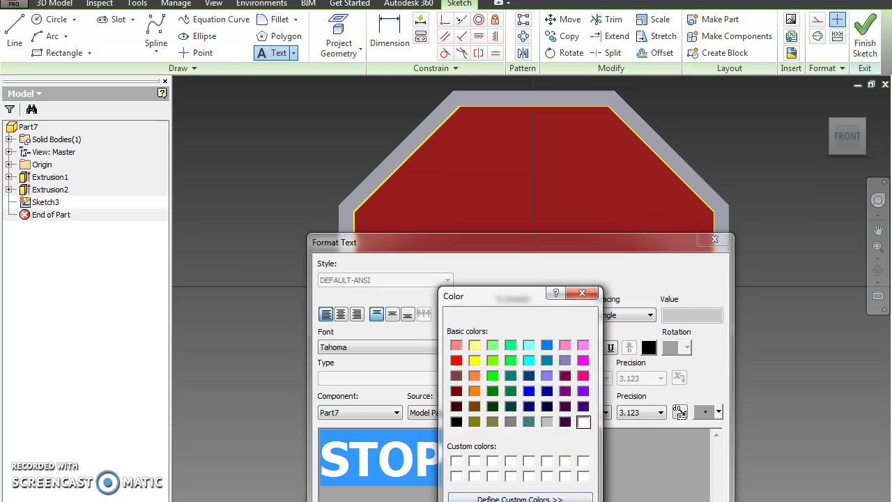
key("Return")
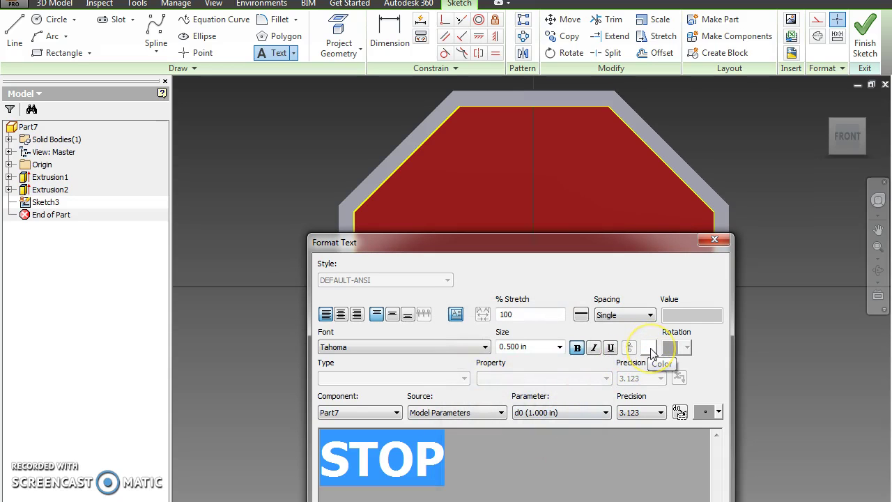
left_click(577, 348)
left_click(486, 347)
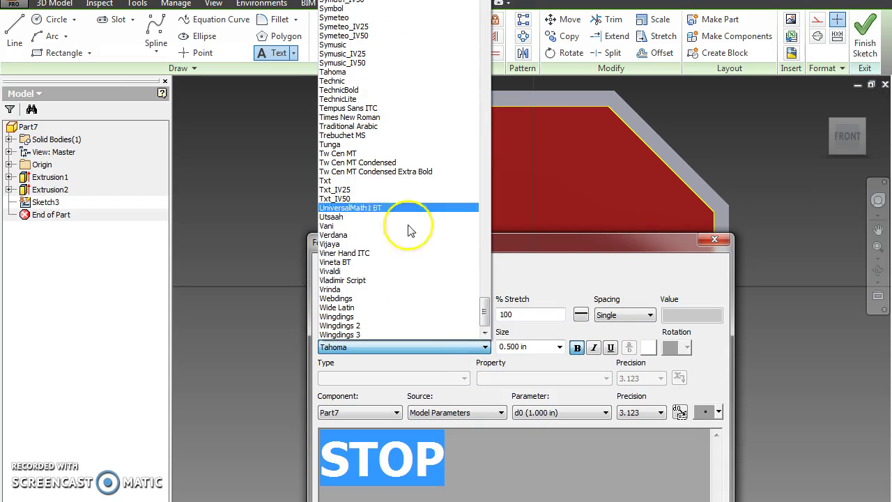
left_click(582, 251)
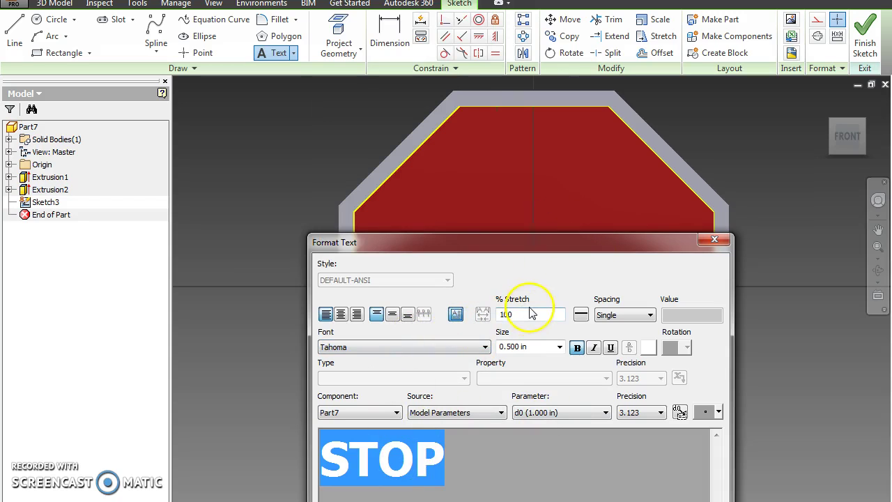
key("Return")
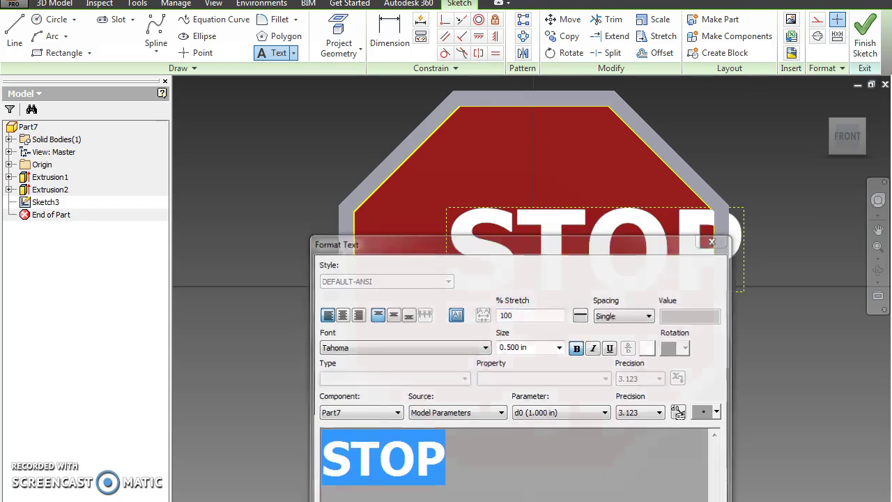
End the Text tool, drag STOP to the octagon's centre, and finish Sketch3
right_click(822, 221)
left_click(845, 210)
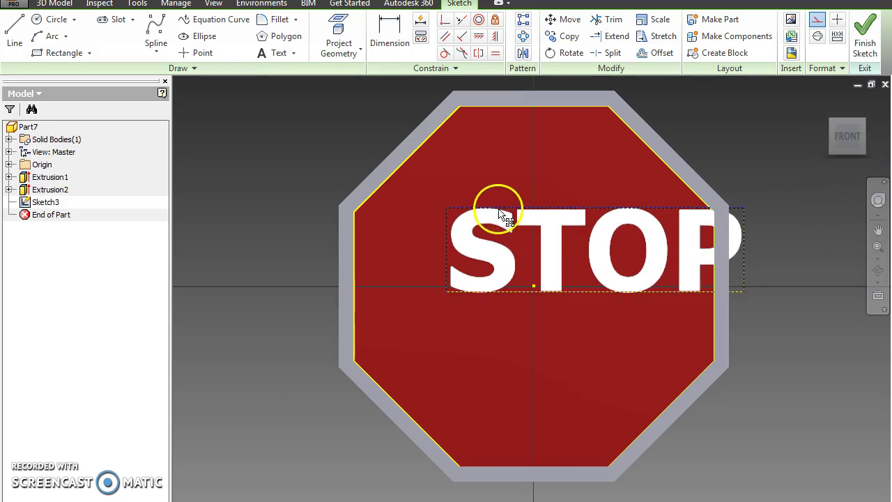
mouse_move(497, 249)
left_mouse_down()
mouse_move(439, 251)
mouse_move(434, 279)
mouse_move(455, 299)
mouse_move(432, 284)
mouse_move(432, 271)
mouse_move(450, 274)
mouse_move(443, 280)
left_mouse_up()
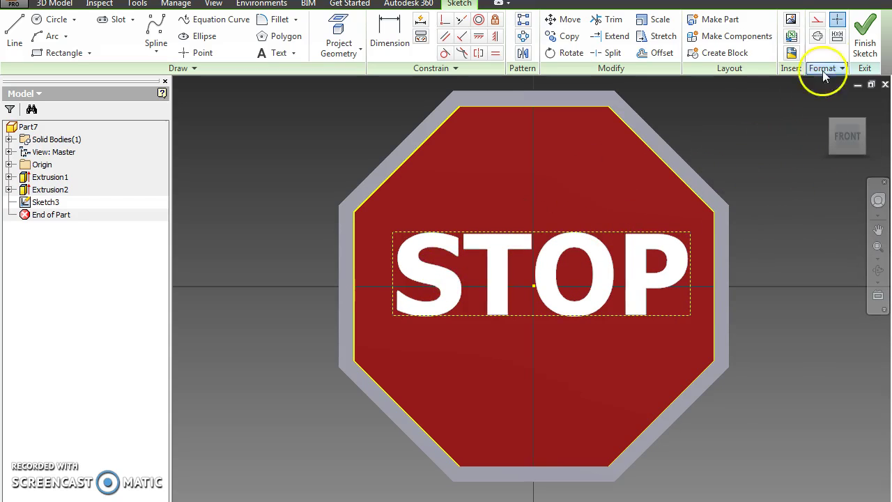
left_click(870, 40)
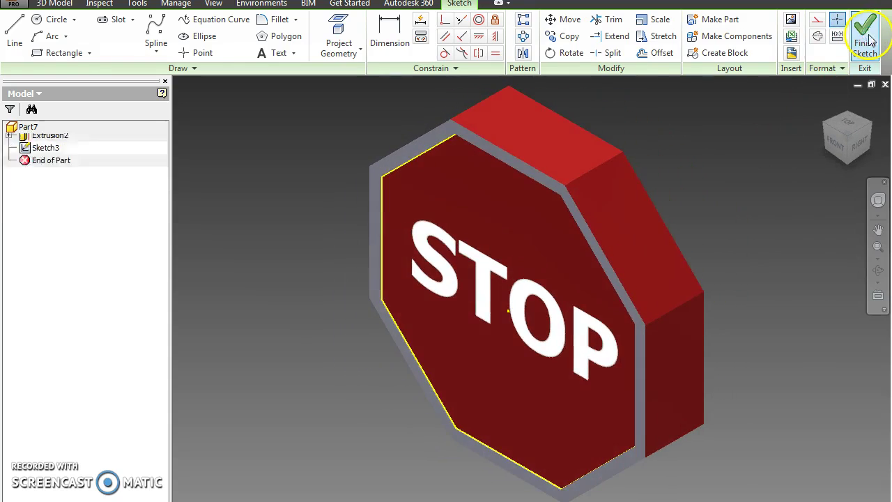
Extrude the STOP lettering profiles 0.01 in as Extrusion3, raised from the red face
left_click(868, 38)
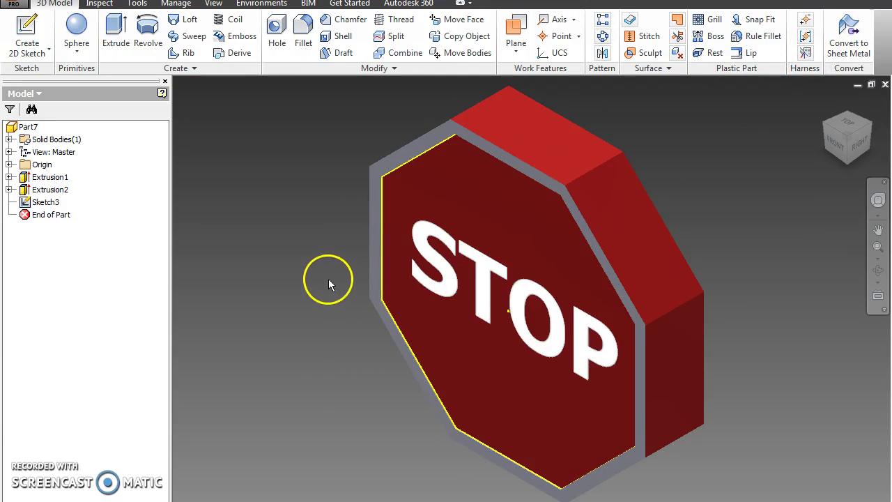
left_click(124, 25)
left_click(432, 257)
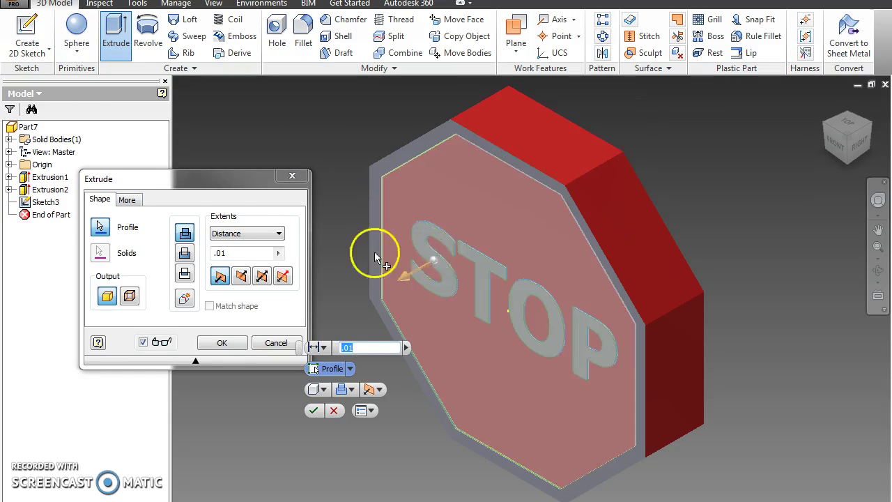
left_click(221, 343)
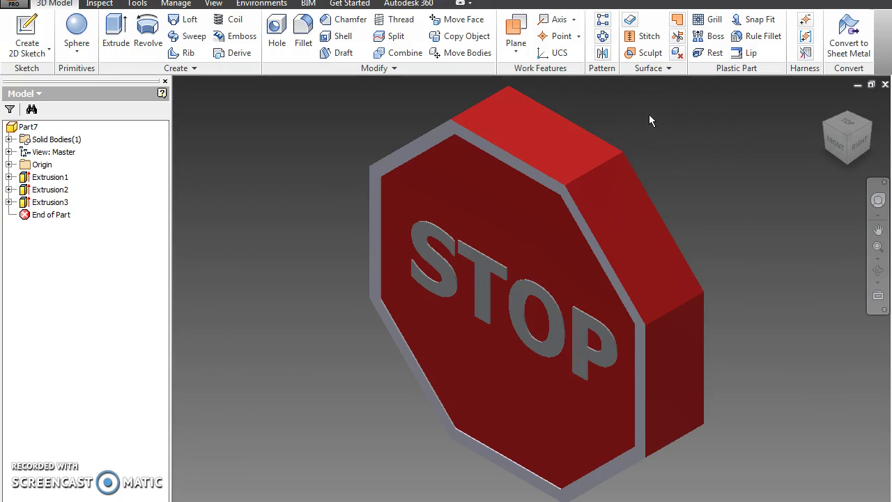
left_click(579, 170)
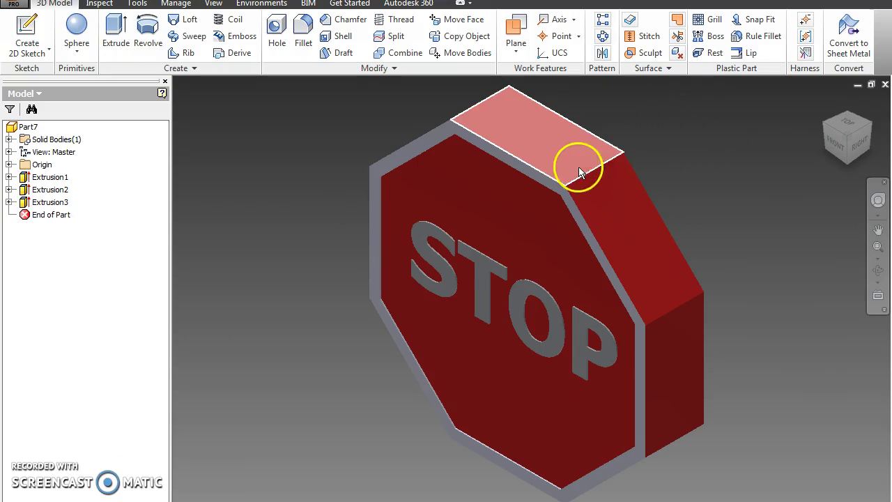
left_click(70, 460)
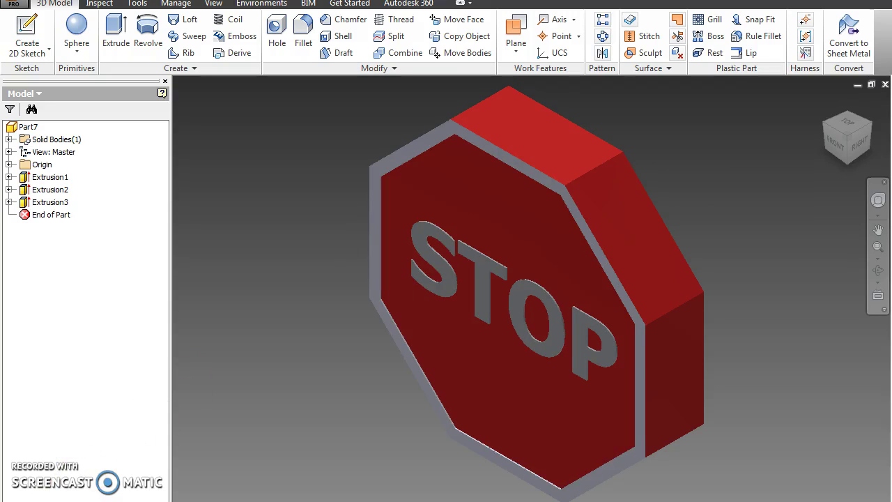